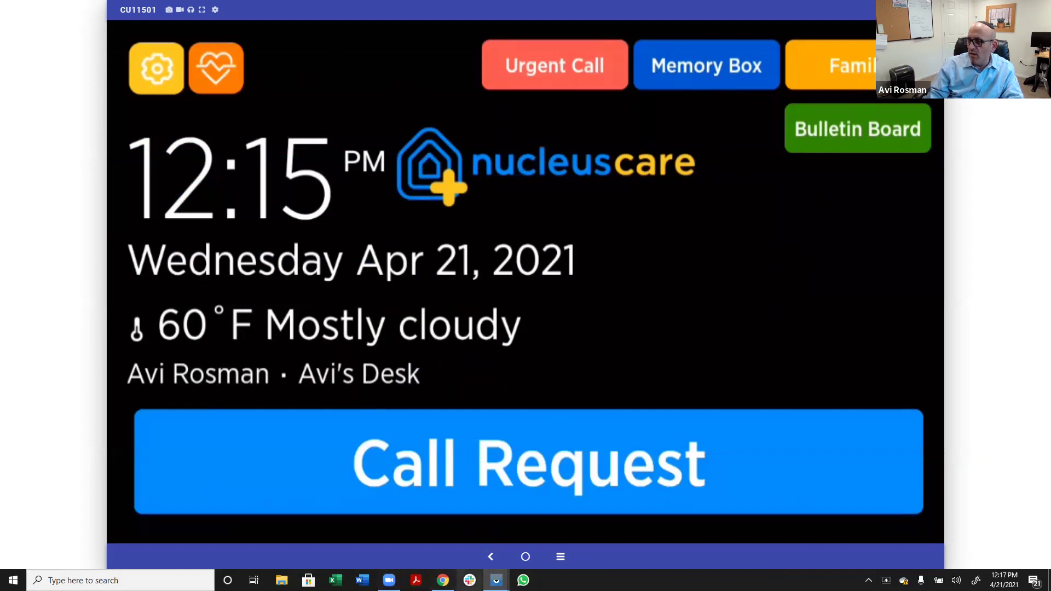
Step: Switch to NucleusCare in Chrome, reload the resident's profile and open the resident's messages
{"action": "left_click", "coordinate": [442, 581]}
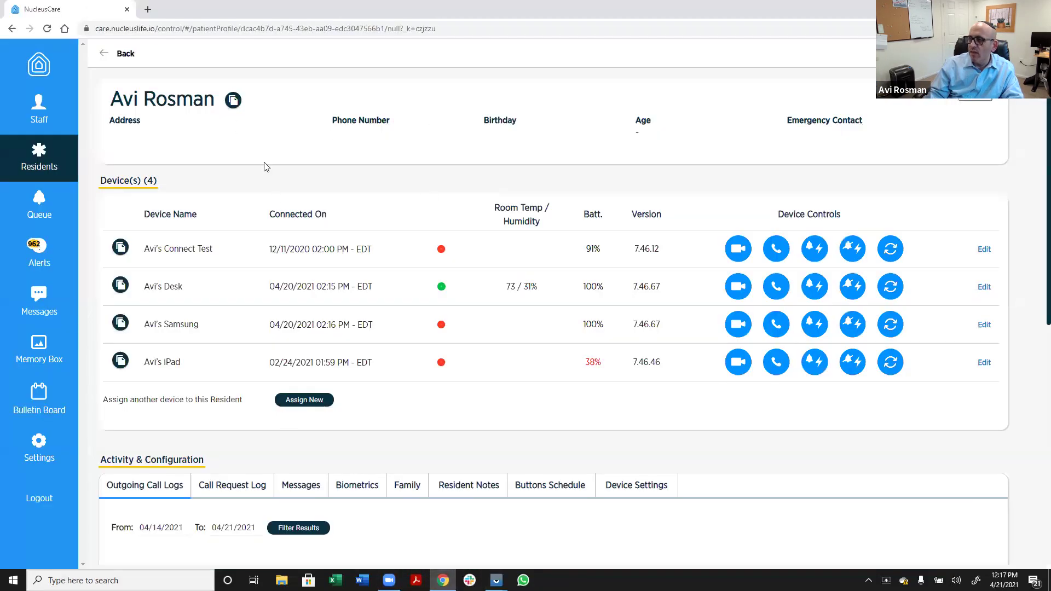
{"action": "left_click", "coordinate": [52, 29]}
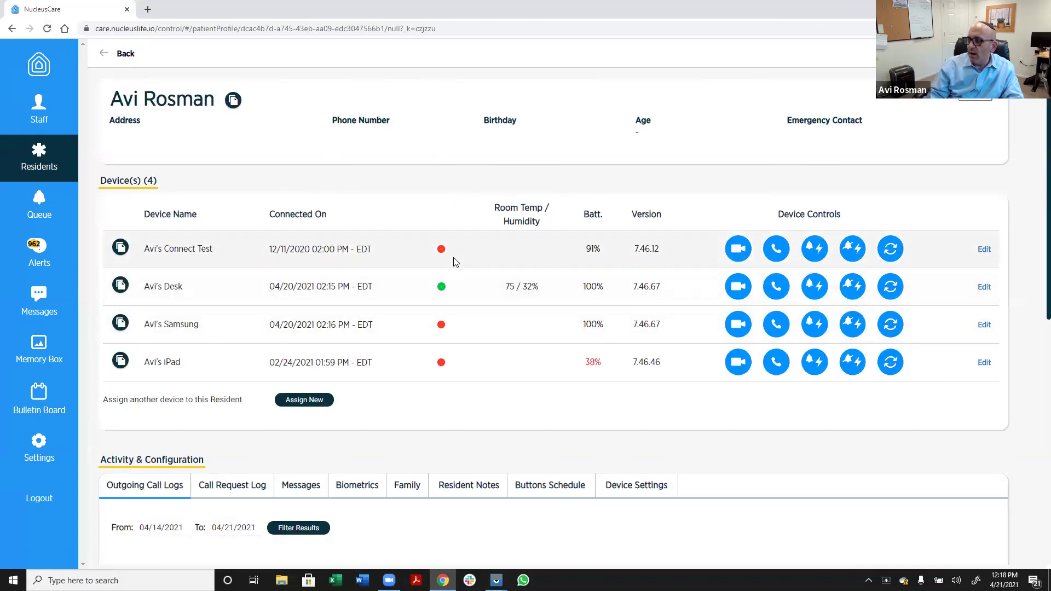
{"action": "scroll", "coordinate": [415, 399], "scroll_direction": "down", "scroll_amount": 1}
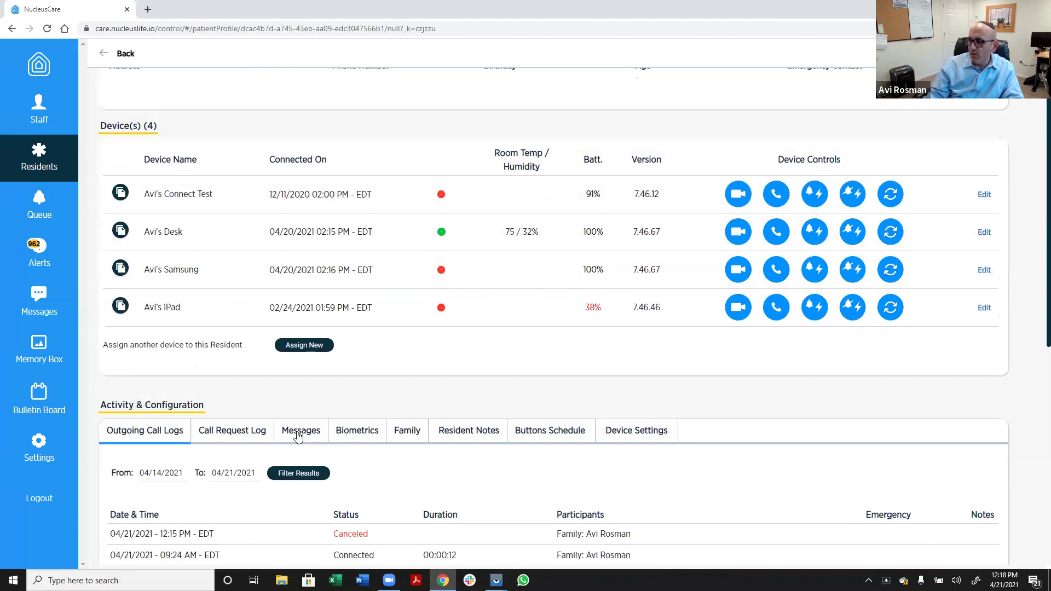
{"action": "scroll", "coordinate": [301, 434], "scroll_direction": "down", "scroll_amount": 1}
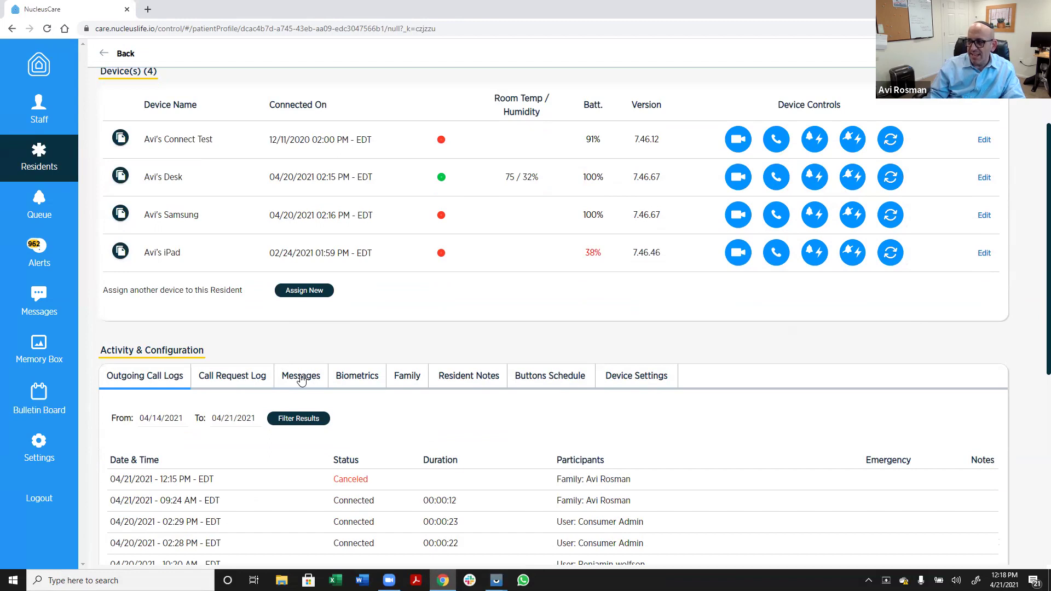
{"action": "left_click", "coordinate": [300, 378]}
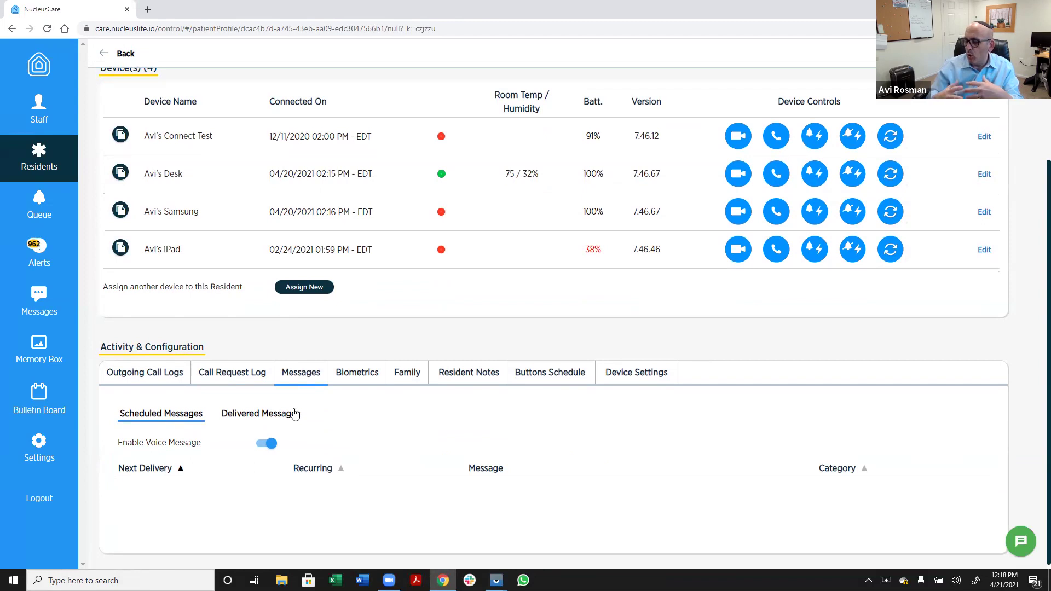
Step: Start a new message to the resident in the Generic category with the text "How was dinner last night?"
{"action": "left_click", "coordinate": [1020, 542]}
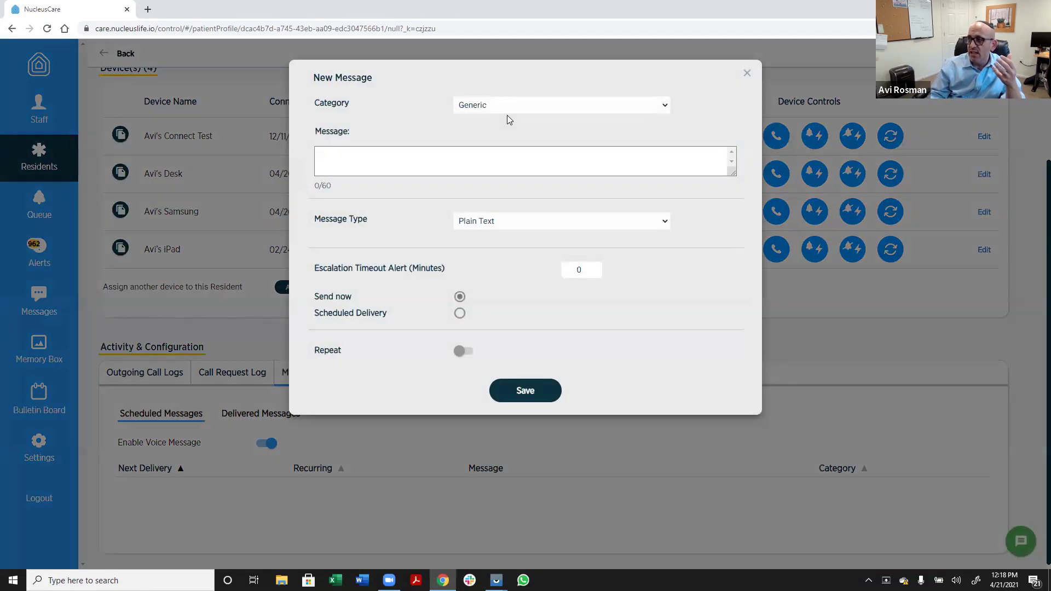
{"action": "left_click", "coordinate": [507, 112]}
{"action": "left_click", "coordinate": [507, 111]}
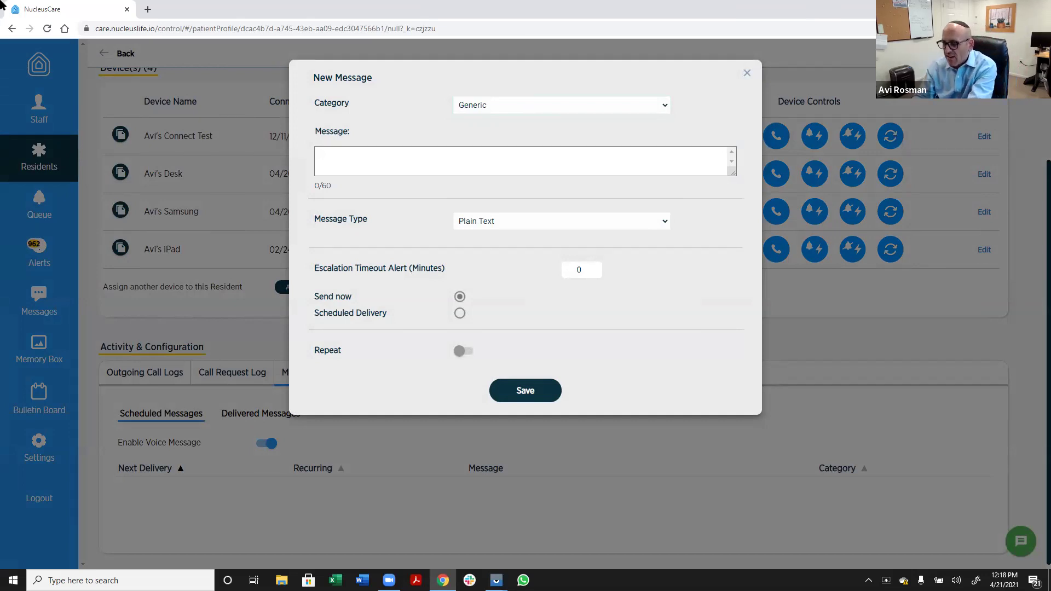
{"action": "left_click", "coordinate": [349, 162]}
{"action": "type", "text": "How was dinner last night?"}
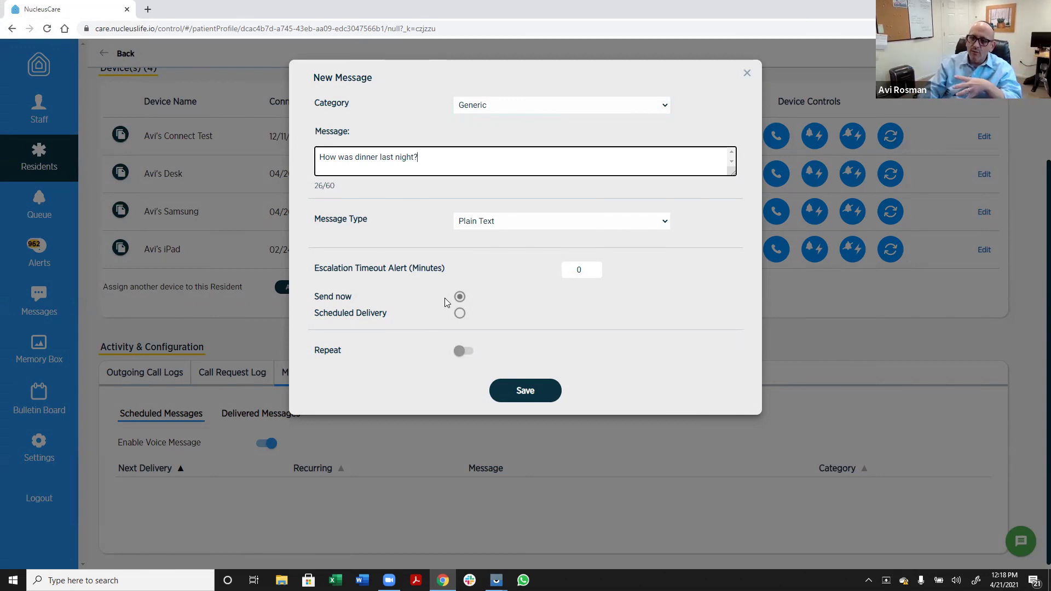
Step: Make the dinner message a Single Choice question with Feeling Emojis as the response display type
{"action": "left_click", "coordinate": [516, 227]}
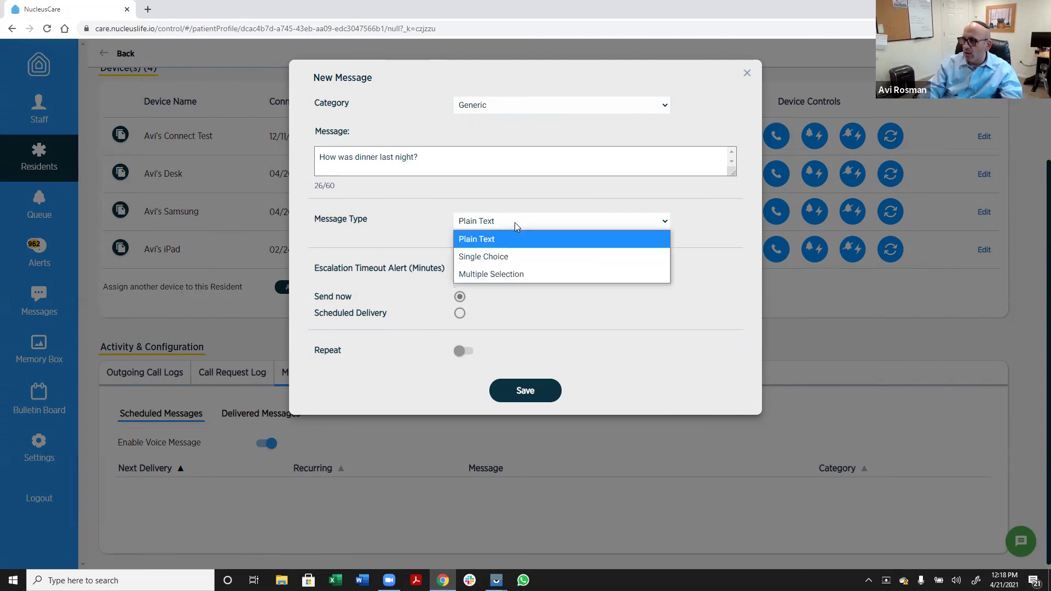
{"action": "left_click", "coordinate": [501, 256]}
{"action": "left_click", "coordinate": [500, 253]}
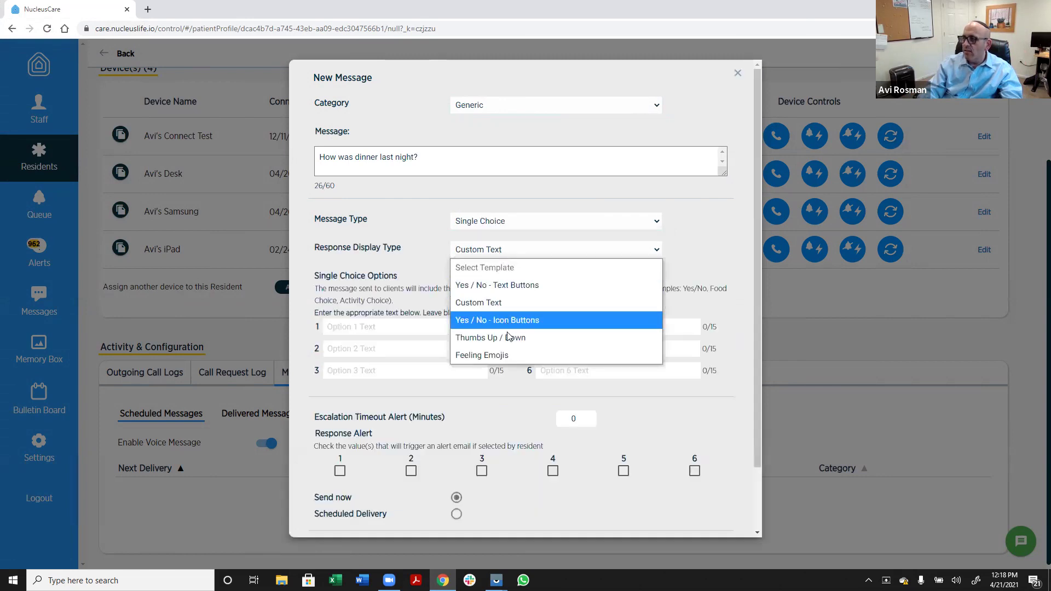
{"action": "left_click", "coordinate": [512, 352]}
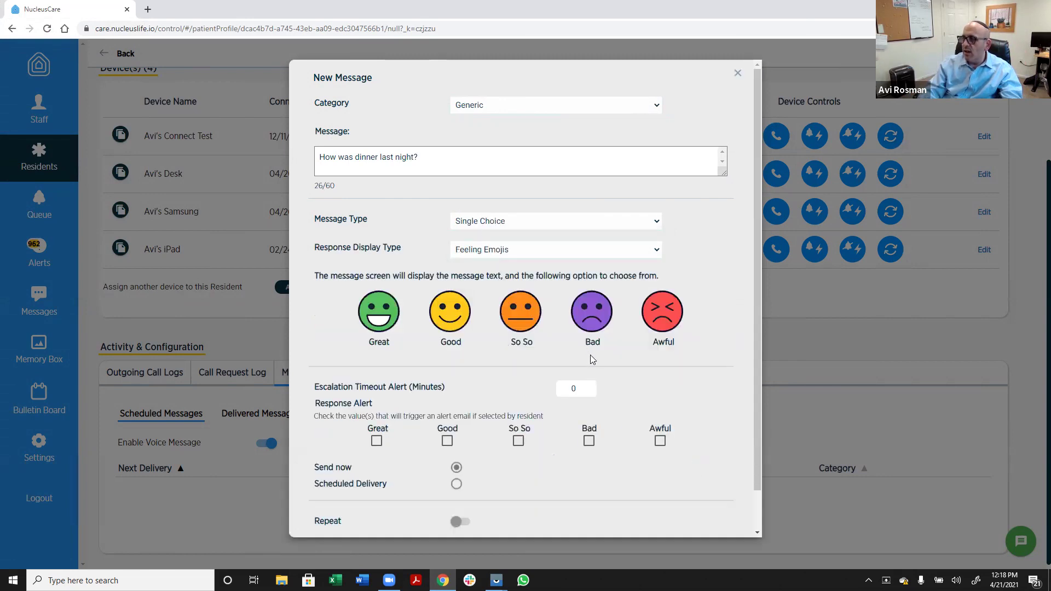
Step: Set response alerts for Bad and Awful on the dinner message, and send it for immediate delivery
{"action": "left_click", "coordinate": [589, 441]}
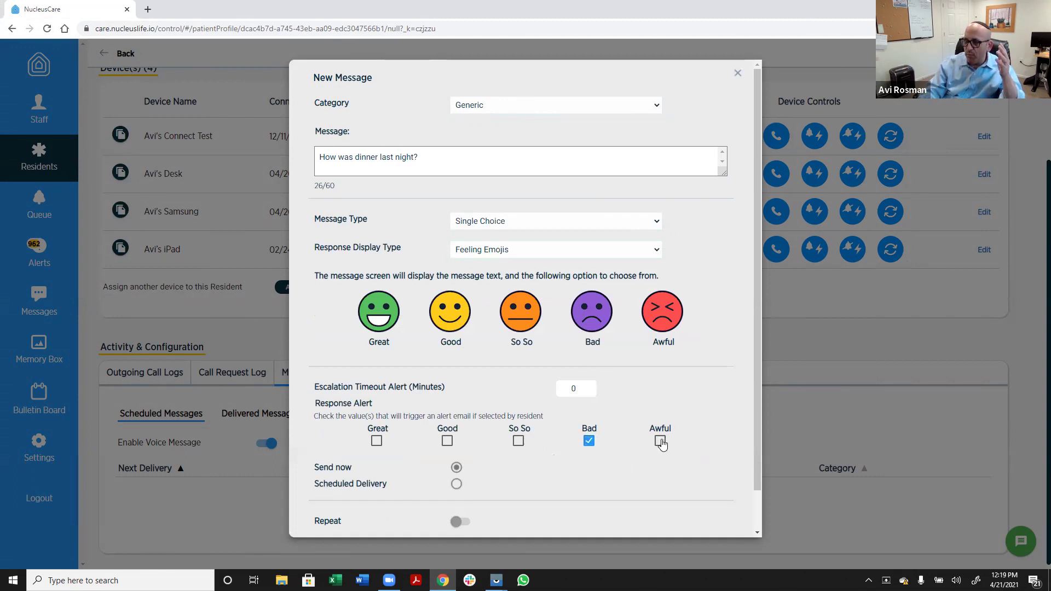
{"action": "left_click", "coordinate": [661, 442]}
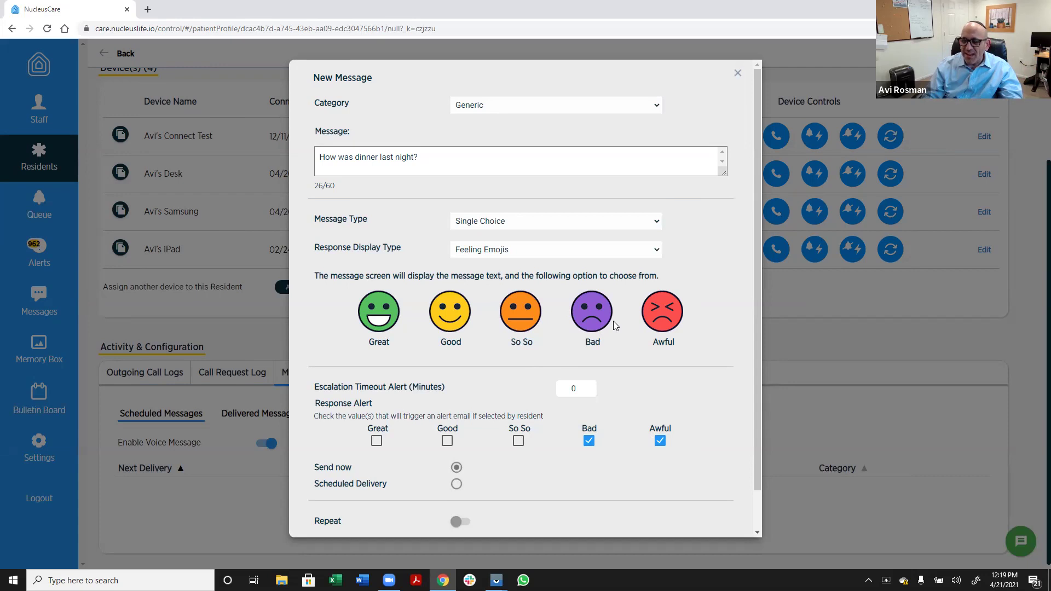
{"action": "scroll", "coordinate": [606, 428], "scroll_direction": "down", "scroll_amount": 1}
{"action": "left_click", "coordinate": [522, 518]}
{"action": "left_click", "coordinate": [694, 151]}
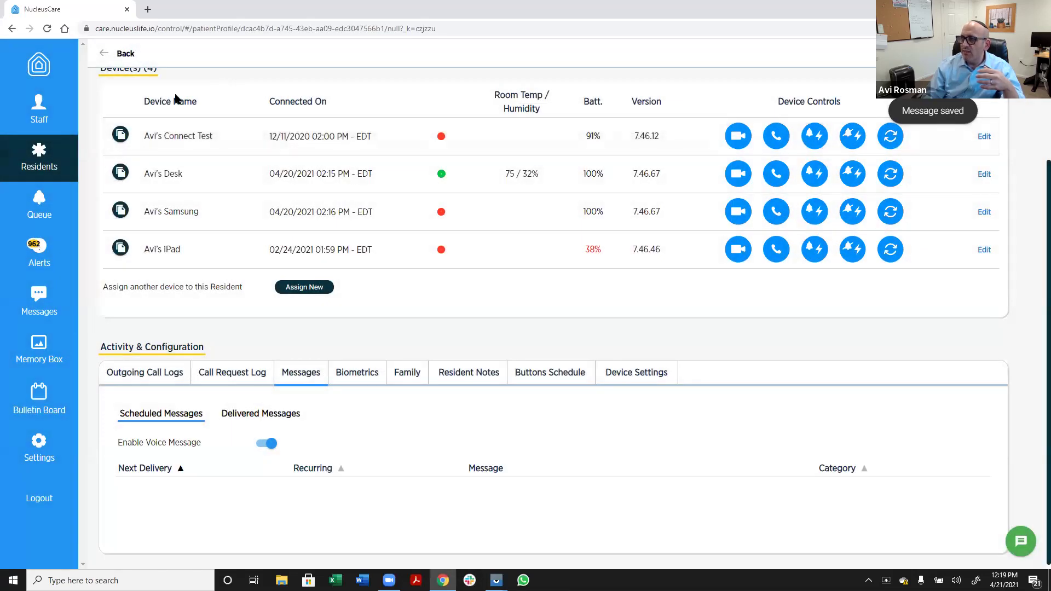
Step: Switch to the cu11501 device screen in Vysor and check it for the dinner message
{"action": "mouse_move", "coordinate": [496, 580]}
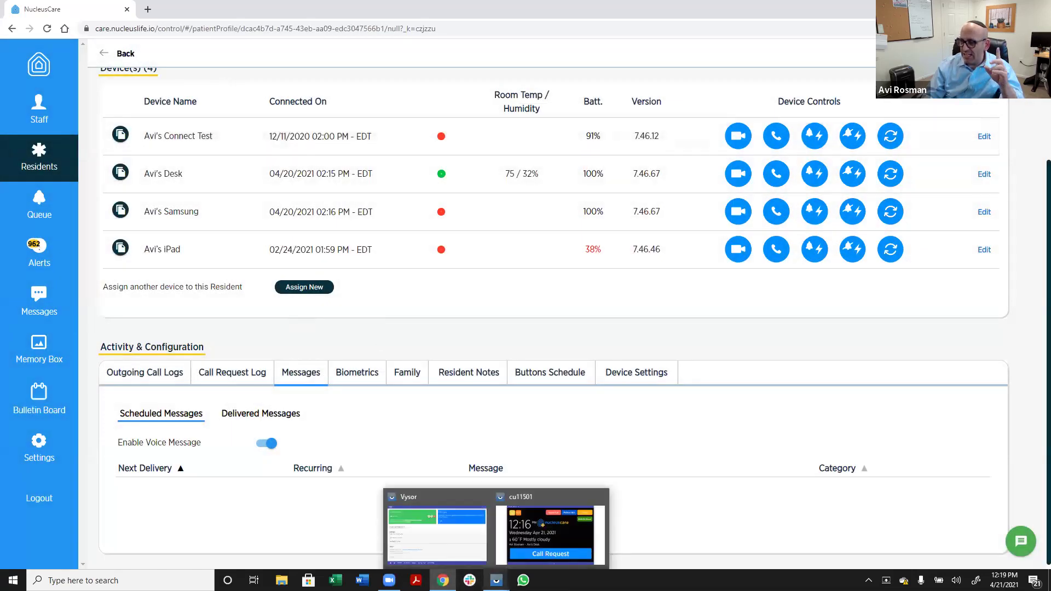
{"action": "left_click", "coordinate": [506, 558]}
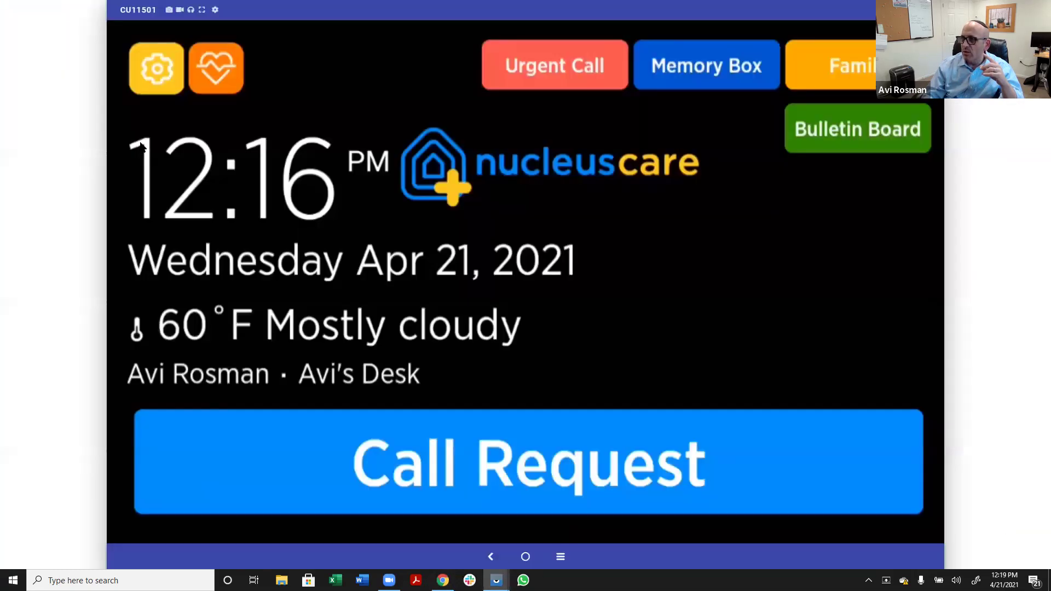
{"action": "left_click", "coordinate": [156, 78]}
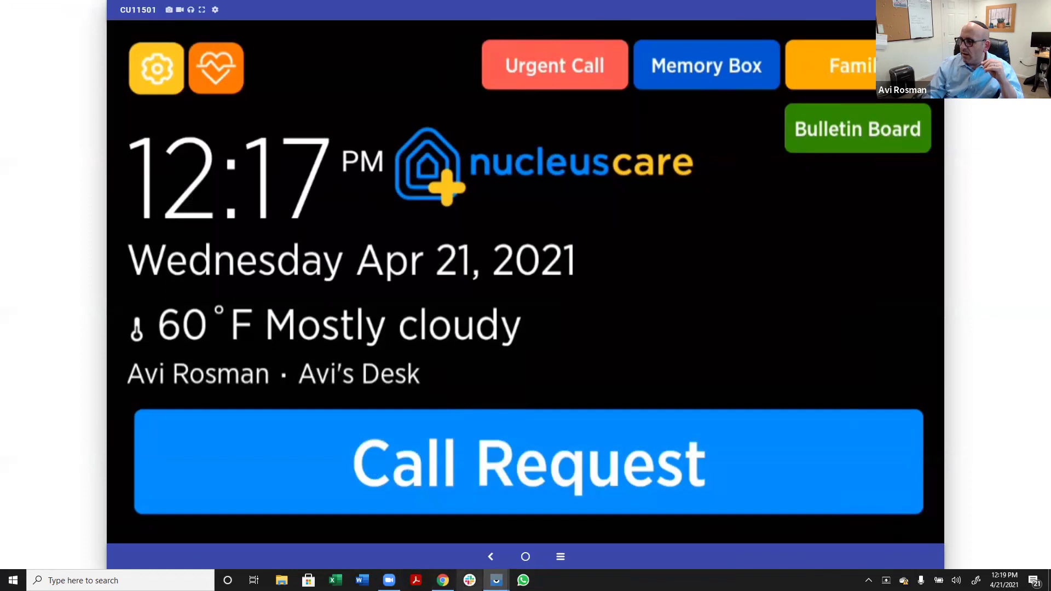
Step: Return to NucleusCare in Chrome and start a new message reading "Was the snow shoveled by your house yet?"
{"action": "left_click", "coordinate": [443, 581]}
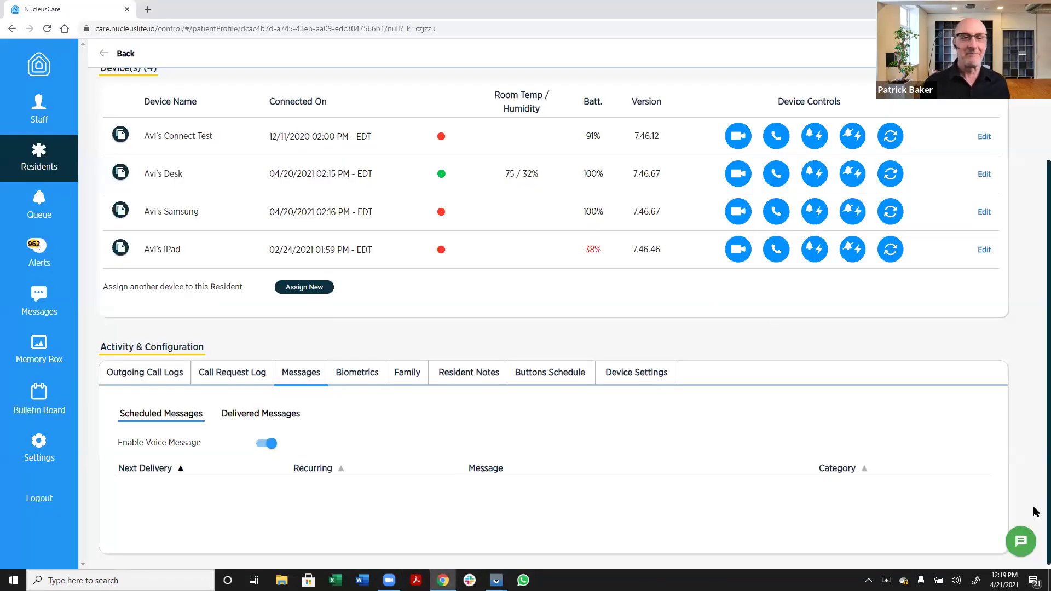
{"action": "left_click", "coordinate": [1022, 542]}
{"action": "left_click", "coordinate": [386, 162]}
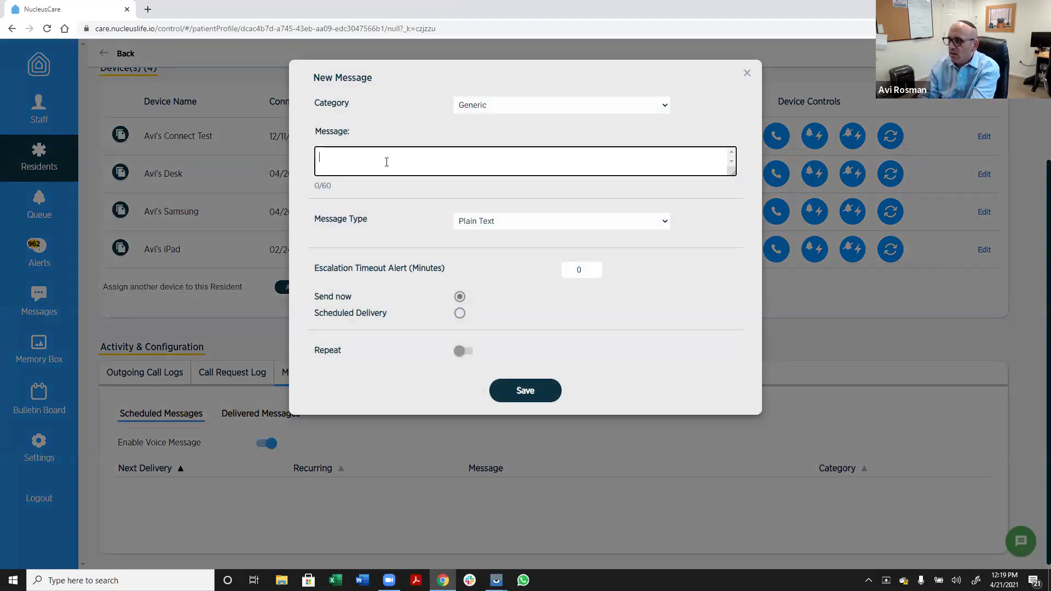
{"action": "type", "text": "Wa"}
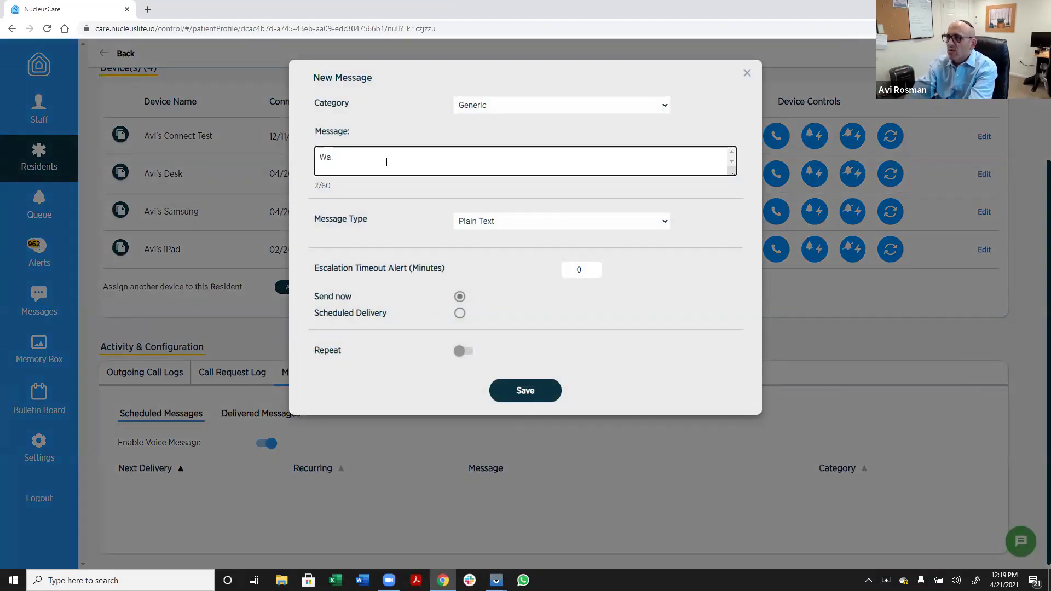
{"action": "type", "text": "d the sn"}
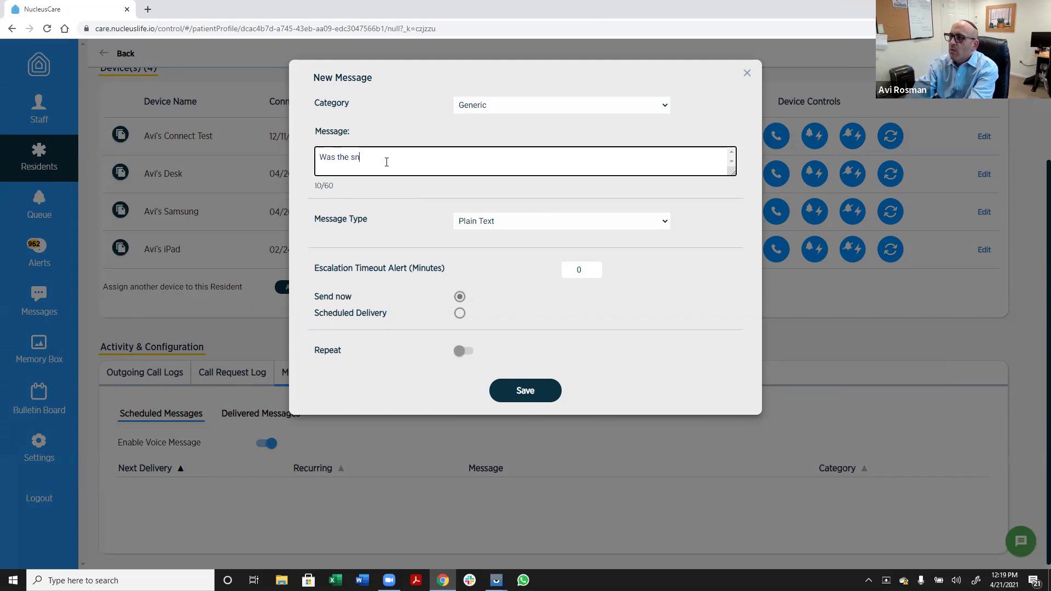
{"action": "type", "text": "ow shovve"}
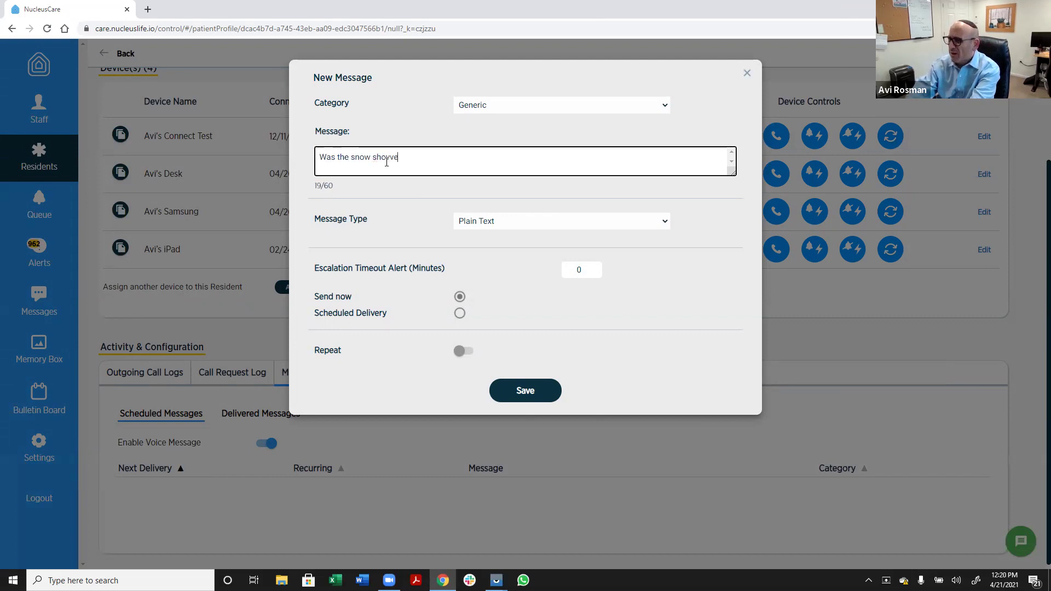
{"action": "key", "text": "BackSpace"}
{"action": "key", "text": "BackSpace"}
{"action": "type", "text": "eled by your house yet?"}
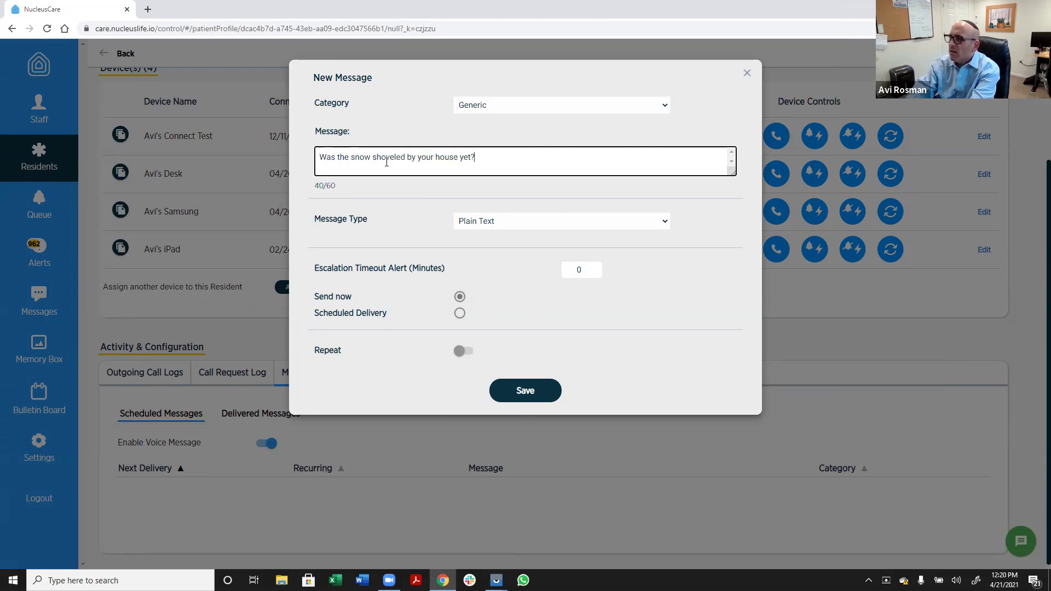
Step: Make the snow message a Single Choice question with Thumbs Up / Down as the response display type
{"action": "left_click", "coordinate": [627, 220]}
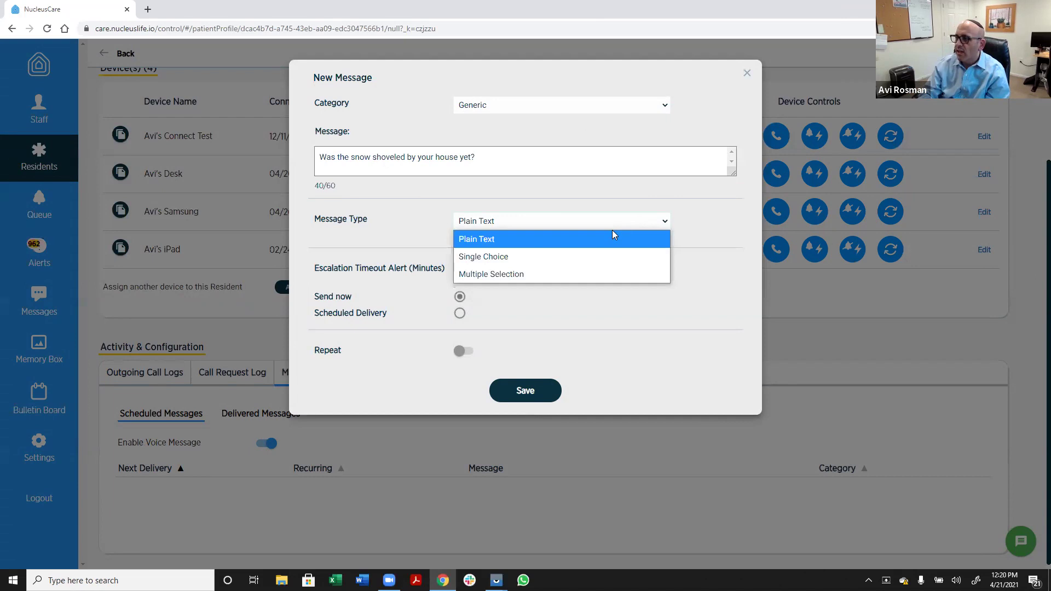
{"action": "left_click", "coordinate": [590, 257]}
{"action": "left_click", "coordinate": [513, 252]}
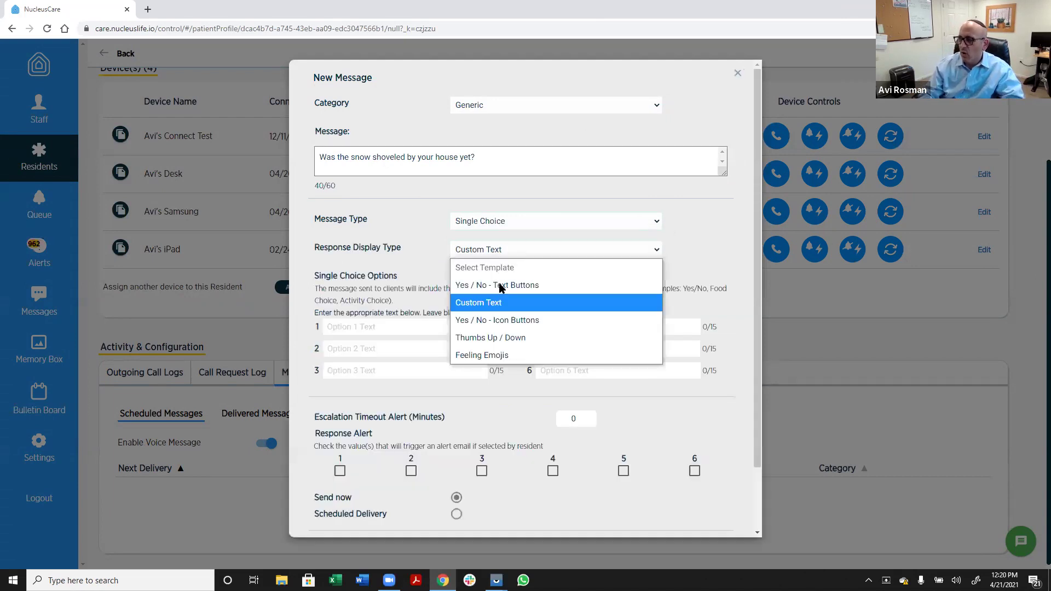
{"action": "left_click", "coordinate": [496, 337]}
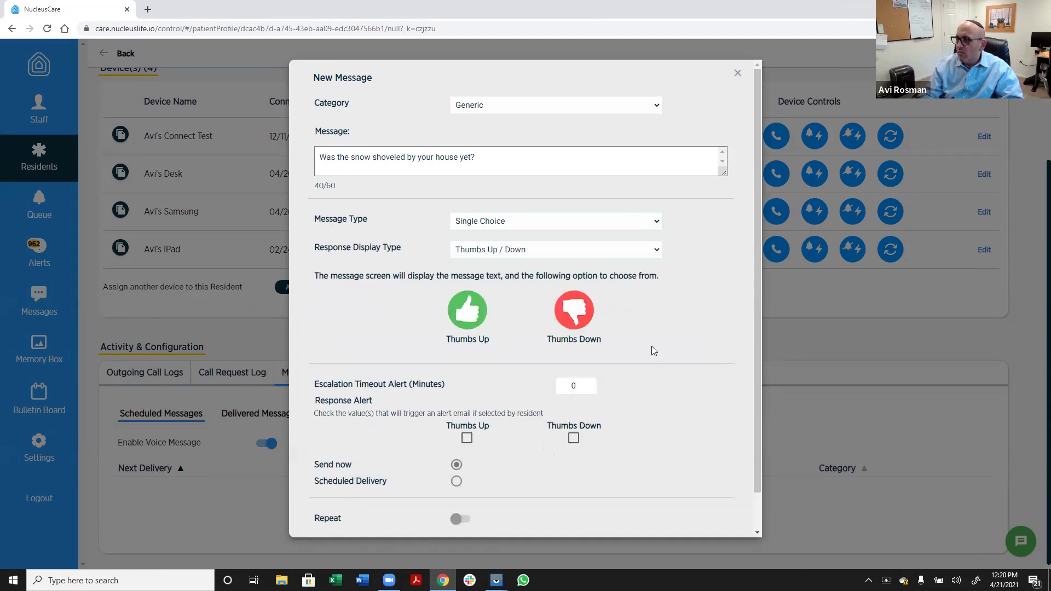
Step: Save the snow message without response alerts and confirm sending it to the resident now
{"action": "scroll", "coordinate": [653, 351], "scroll_direction": "down", "scroll_amount": 1}
{"action": "left_click", "coordinate": [510, 520]}
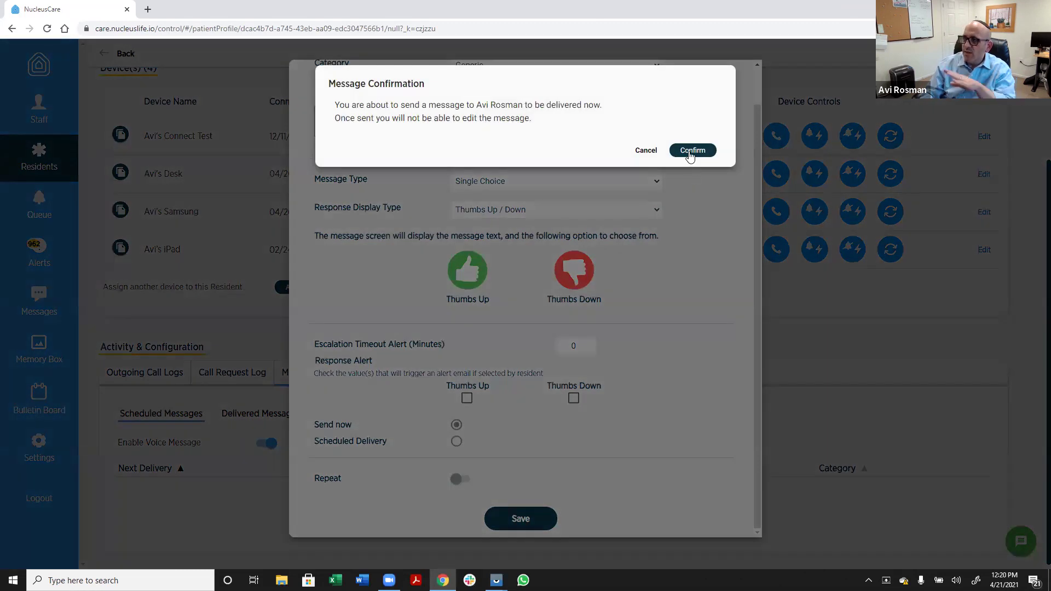
{"action": "left_click", "coordinate": [692, 151]}
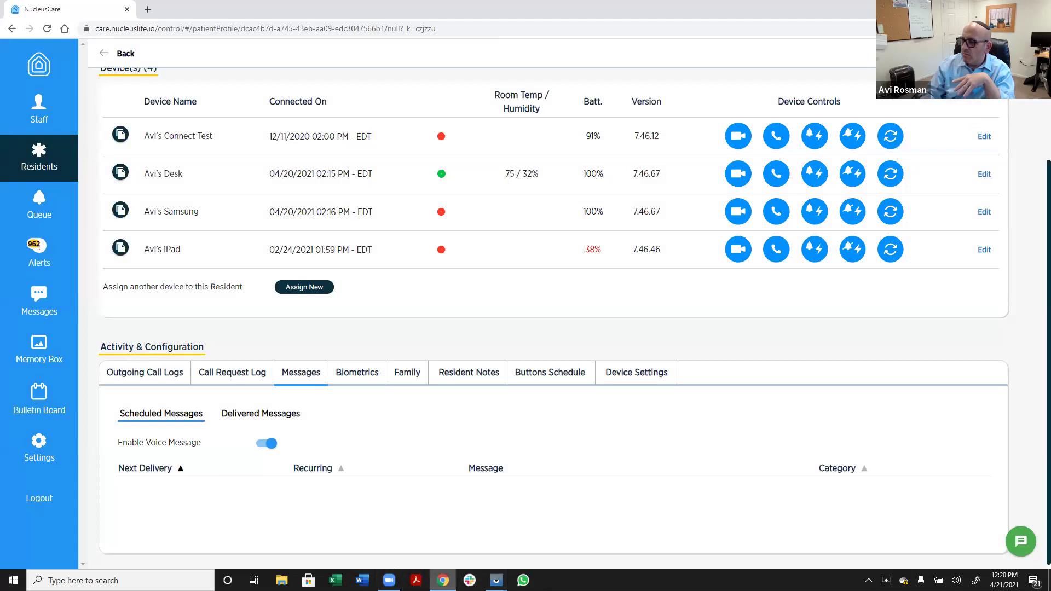
Step: Switch to the cu11501 device screen in Vysor and answer the dinner question with Great
{"action": "mouse_move", "coordinate": [496, 580]}
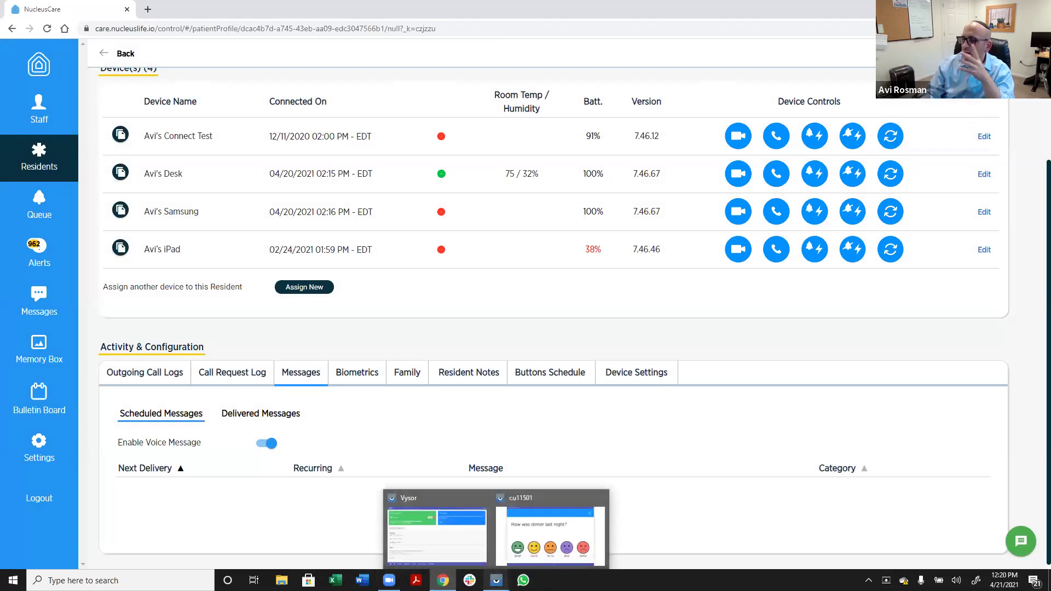
{"action": "left_click", "coordinate": [540, 528]}
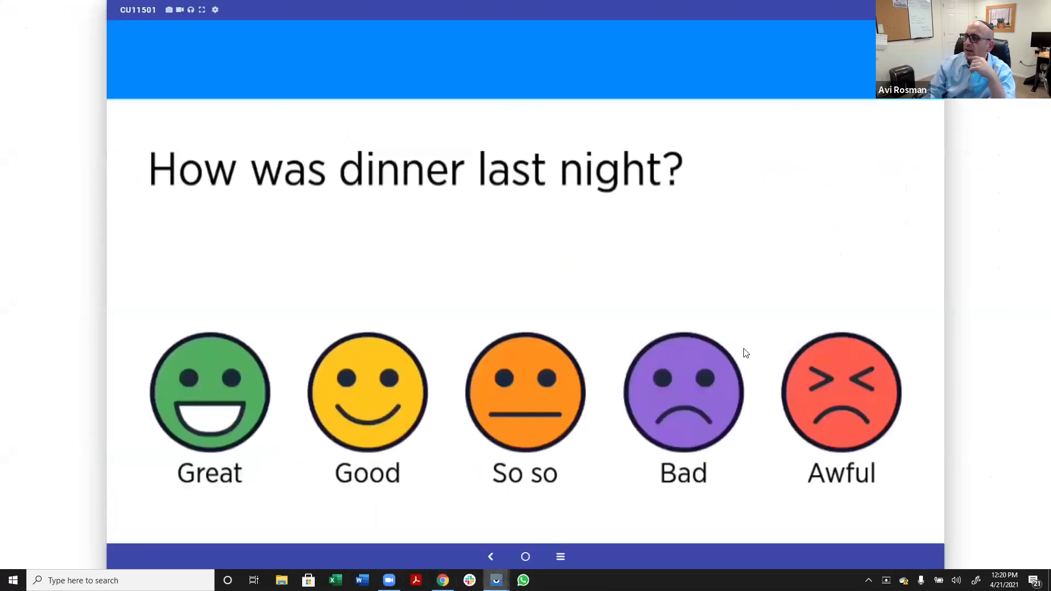
{"action": "left_click", "coordinate": [243, 385]}
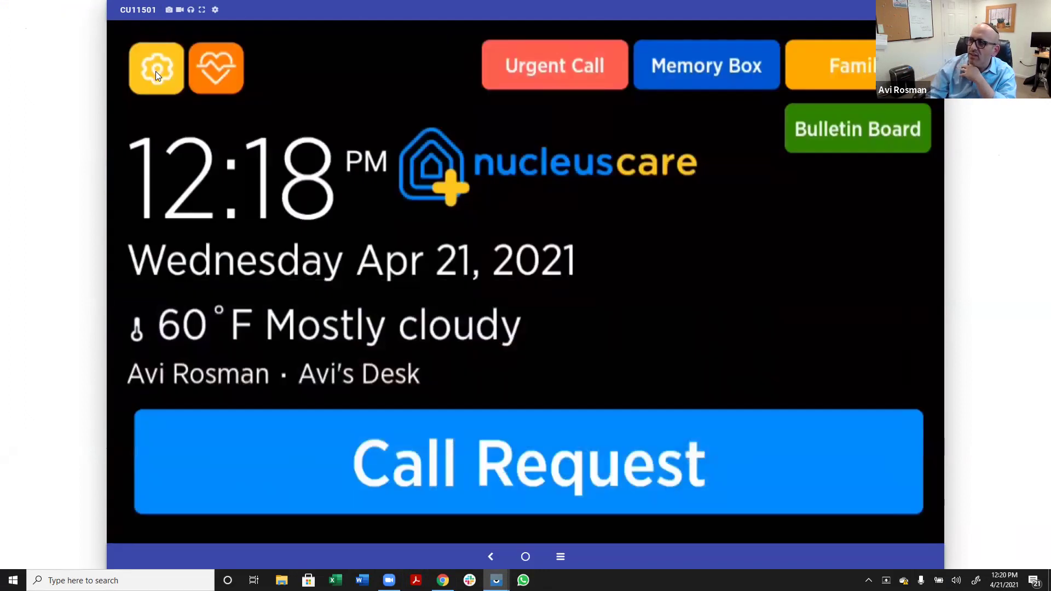
Step: Answer the snow-shoveling question with thumbs down on the device, and return to NucleusCare in Chrome
{"action": "left_click", "coordinate": [154, 83]}
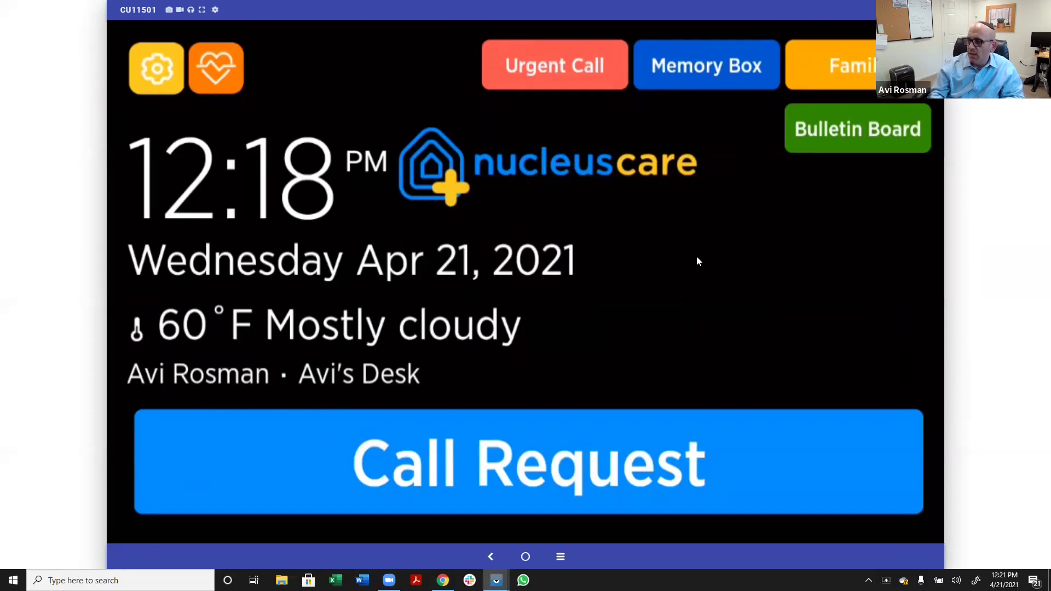
{"action": "mouse_move", "coordinate": [443, 579]}
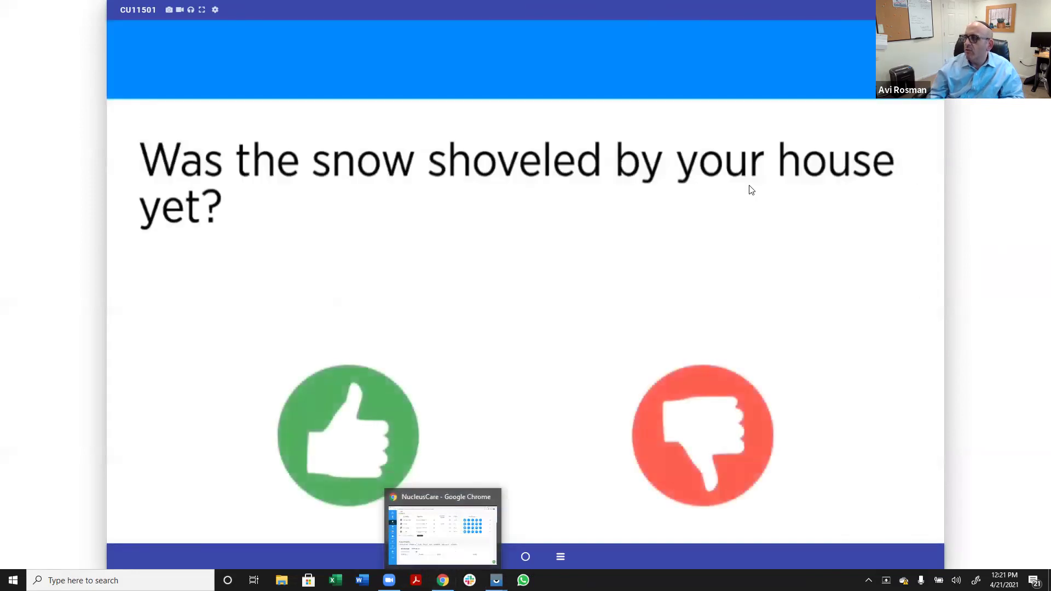
{"action": "left_click", "coordinate": [730, 396]}
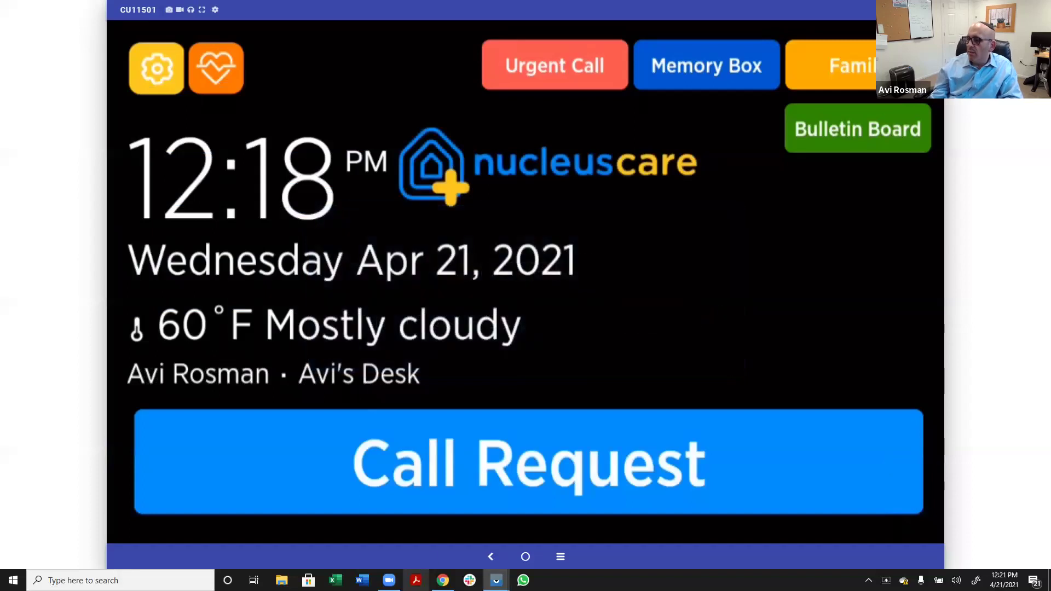
{"action": "left_click", "coordinate": [443, 580]}
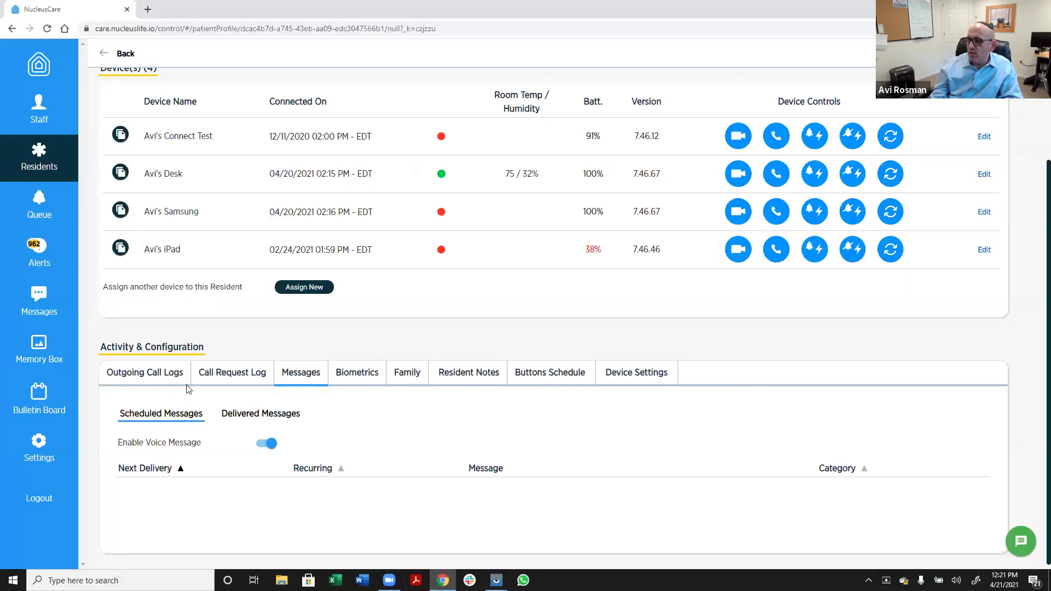
Step: Examine the resident's blood pressure history in Biometrics, comparing the latest readings and the BP monitor each one came from
{"action": "left_click", "coordinate": [390, 375]}
{"action": "left_click", "coordinate": [364, 378]}
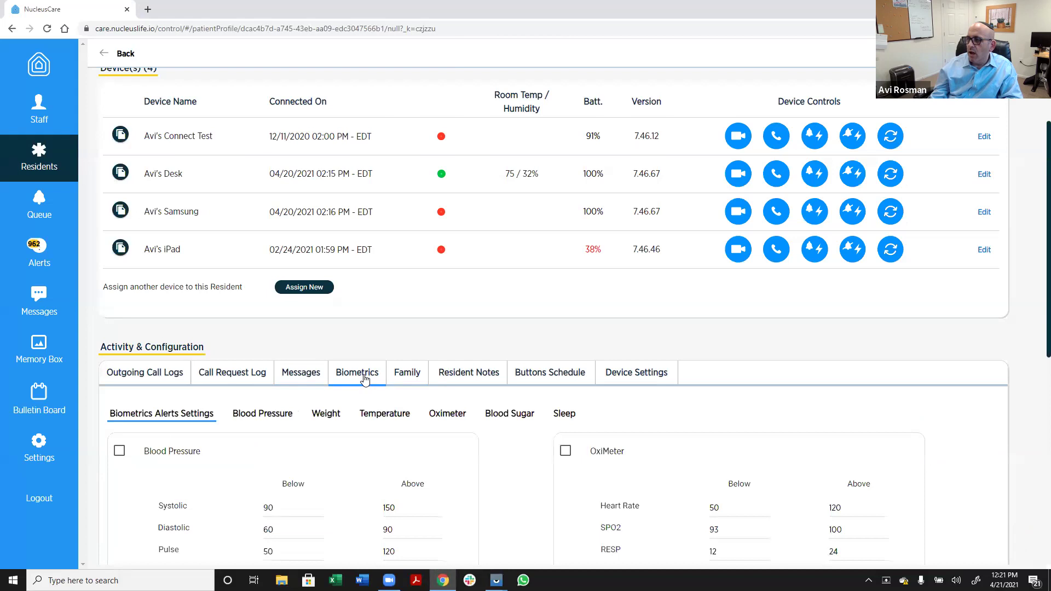
{"action": "scroll", "coordinate": [279, 372], "scroll_direction": "down", "scroll_amount": 1}
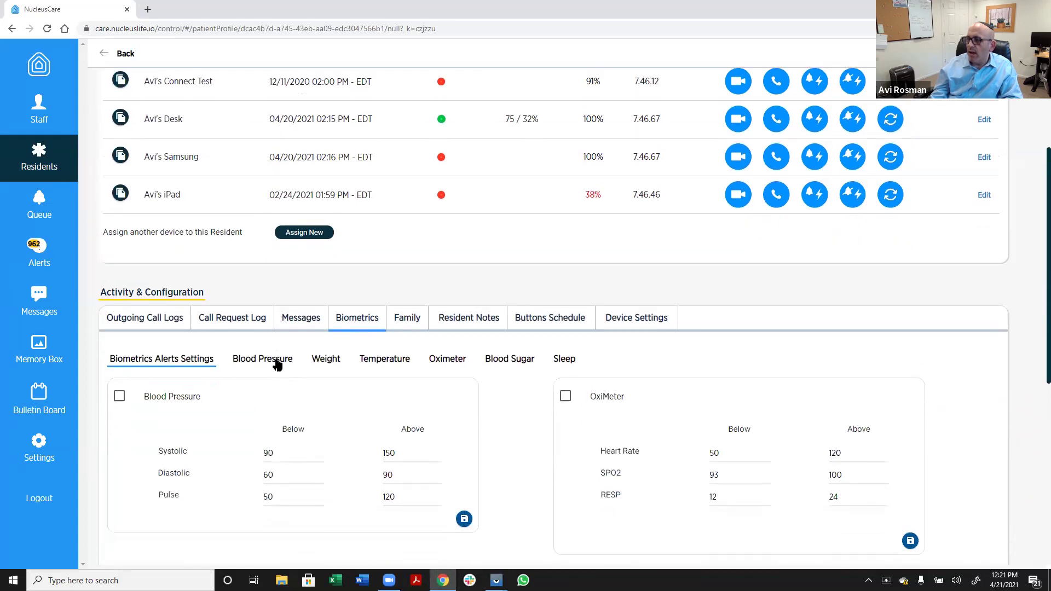
{"action": "left_click", "coordinate": [277, 363]}
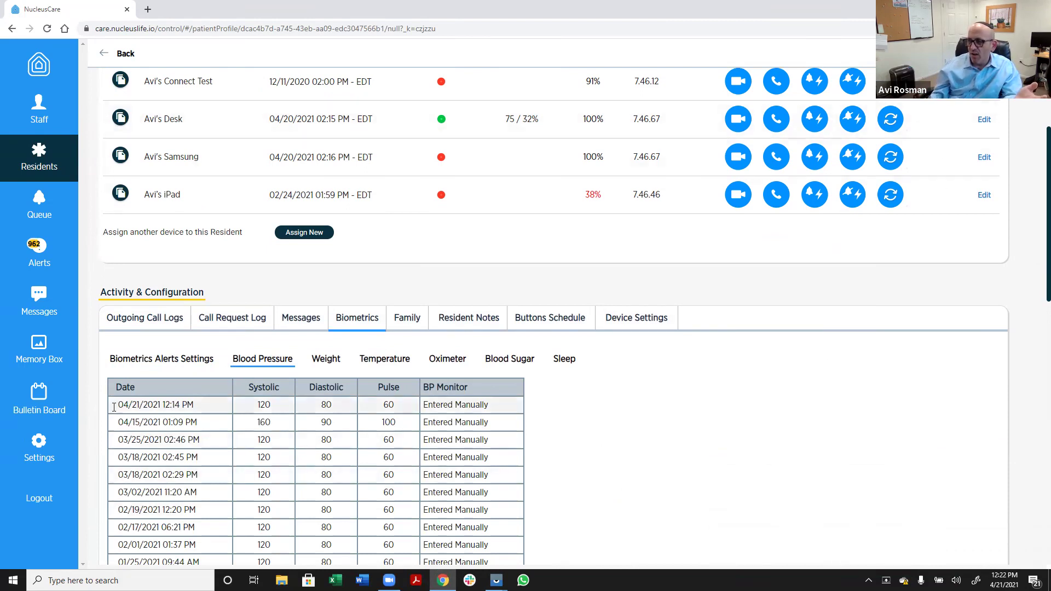
{"action": "left_click_drag", "start_coordinate": [121, 404], "coordinate": [488, 404]}
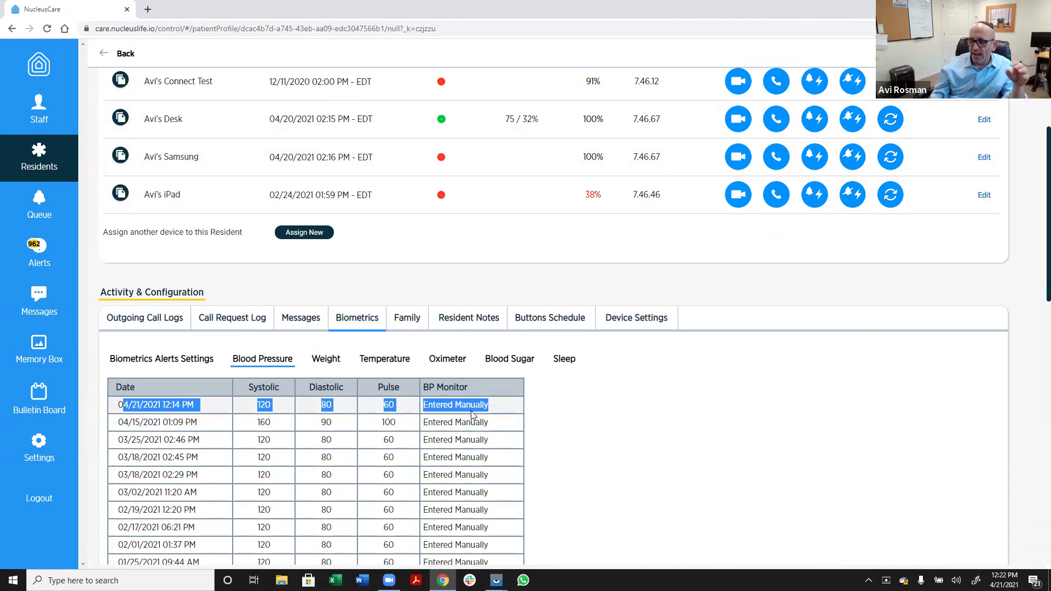
{"action": "left_click", "coordinate": [346, 440]}
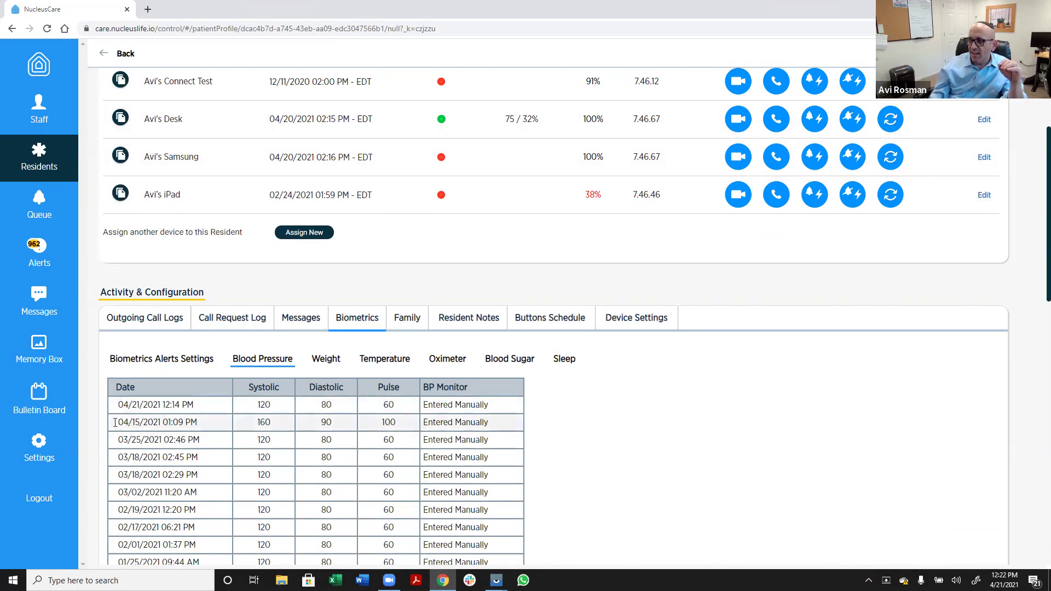
{"action": "left_click_drag", "start_coordinate": [117, 423], "coordinate": [491, 423]}
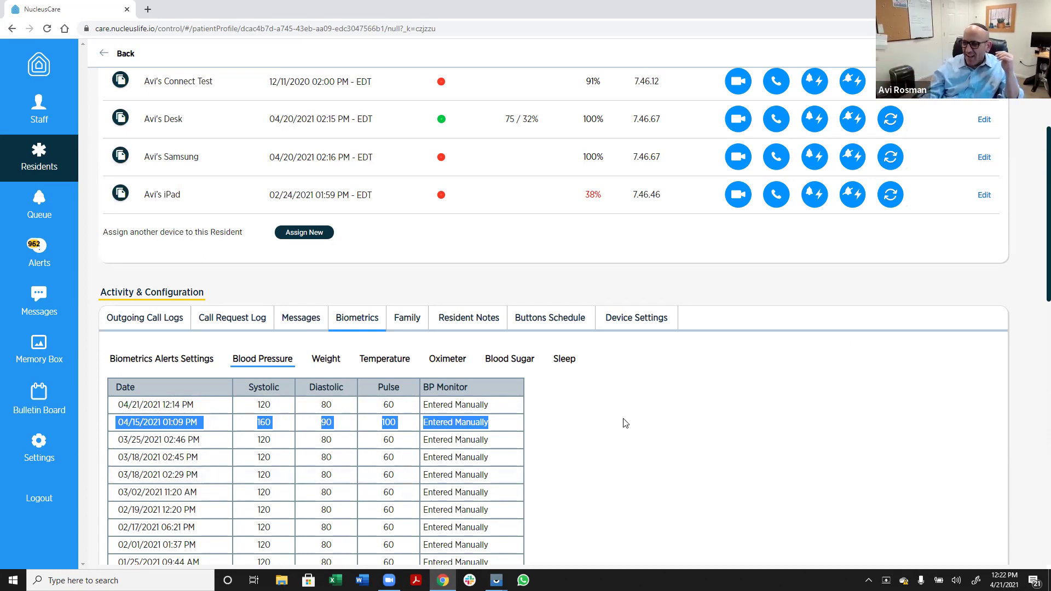
{"action": "scroll", "coordinate": [466, 443], "scroll_direction": "down", "scroll_amount": 1}
{"action": "scroll", "coordinate": [465, 443], "scroll_direction": "down", "scroll_amount": 3}
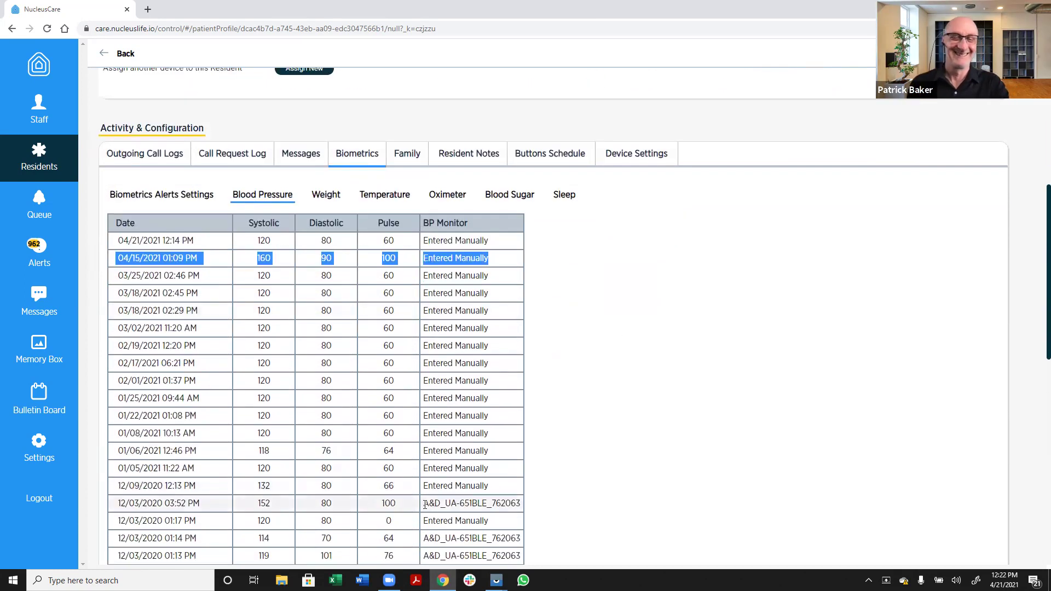
{"action": "left_click_drag", "start_coordinate": [422, 508], "coordinate": [521, 514]}
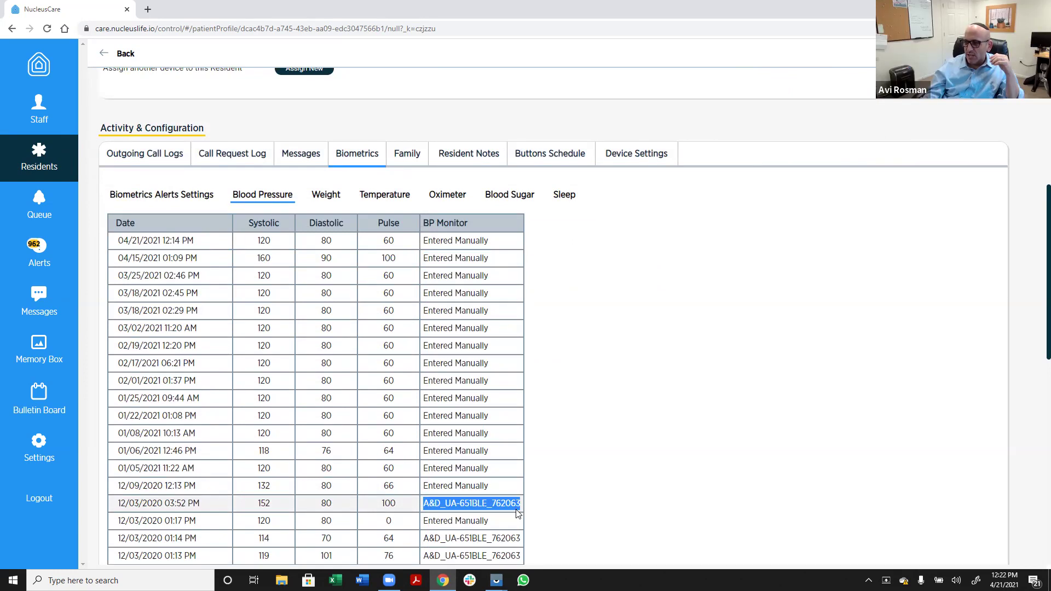
{"action": "scroll", "coordinate": [520, 513], "scroll_direction": "up", "scroll_amount": 2}
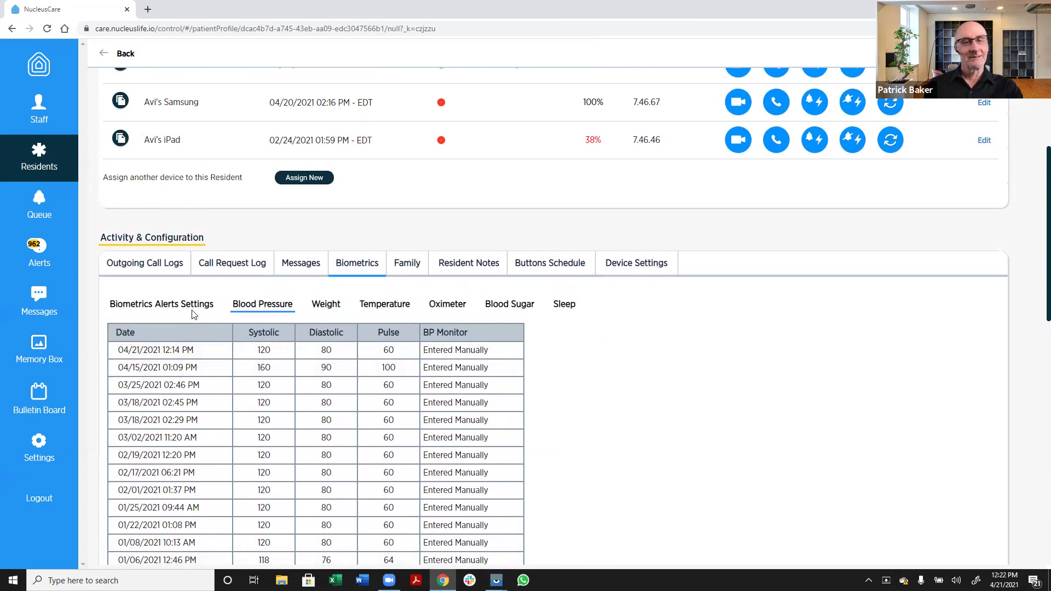
Step: Examine the Biometrics Alerts Settings, focusing on the systolic and diastolic thresholds for blood pressure
{"action": "left_click", "coordinate": [186, 307]}
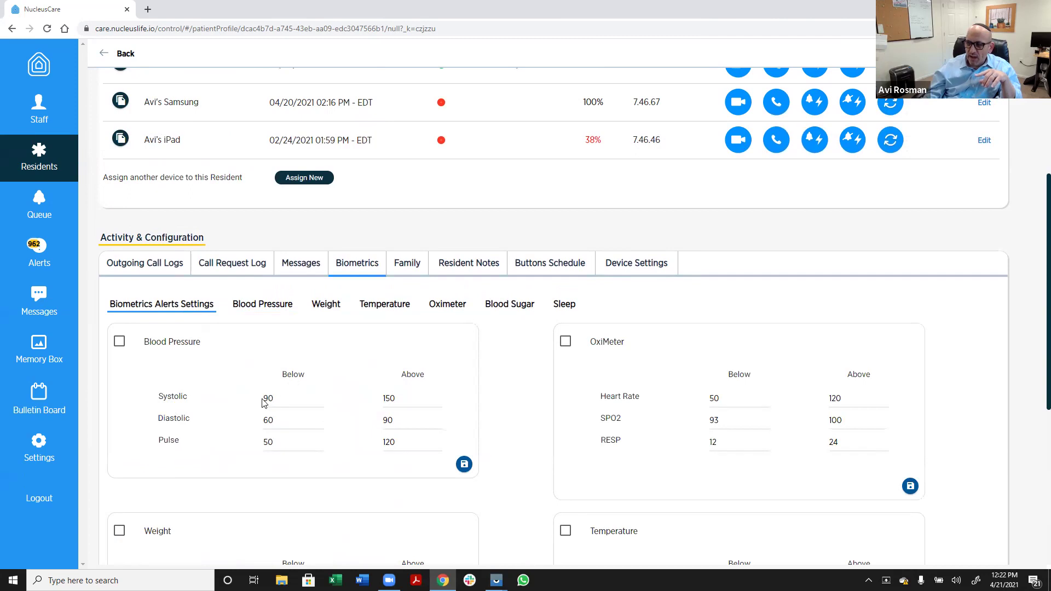
{"action": "left_click_drag", "start_coordinate": [162, 395], "coordinate": [186, 411]}
{"action": "left_click", "coordinate": [184, 420]}
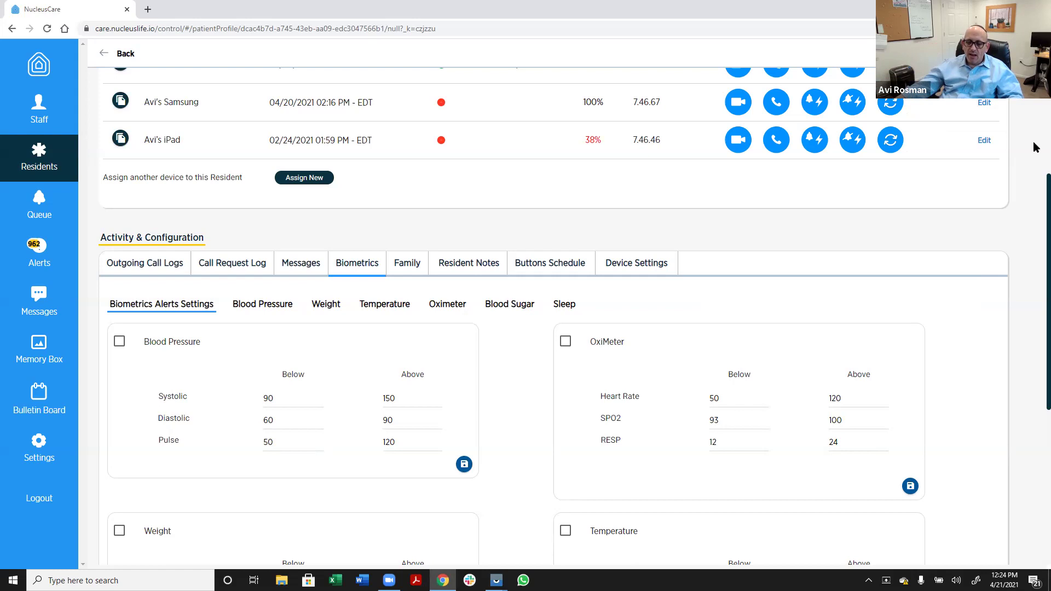
Step: Check the online or offline status of each device assigned to the resident
{"action": "scroll", "coordinate": [1035, 122], "scroll_direction": "up", "scroll_amount": 1}
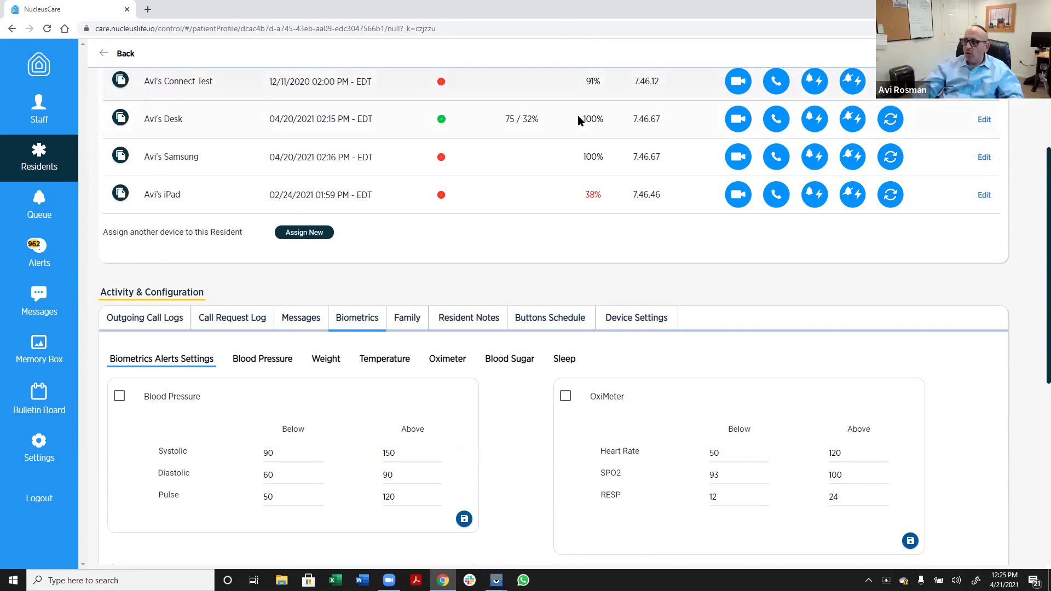
{"action": "scroll", "coordinate": [574, 130], "scroll_direction": "up", "scroll_amount": 1}
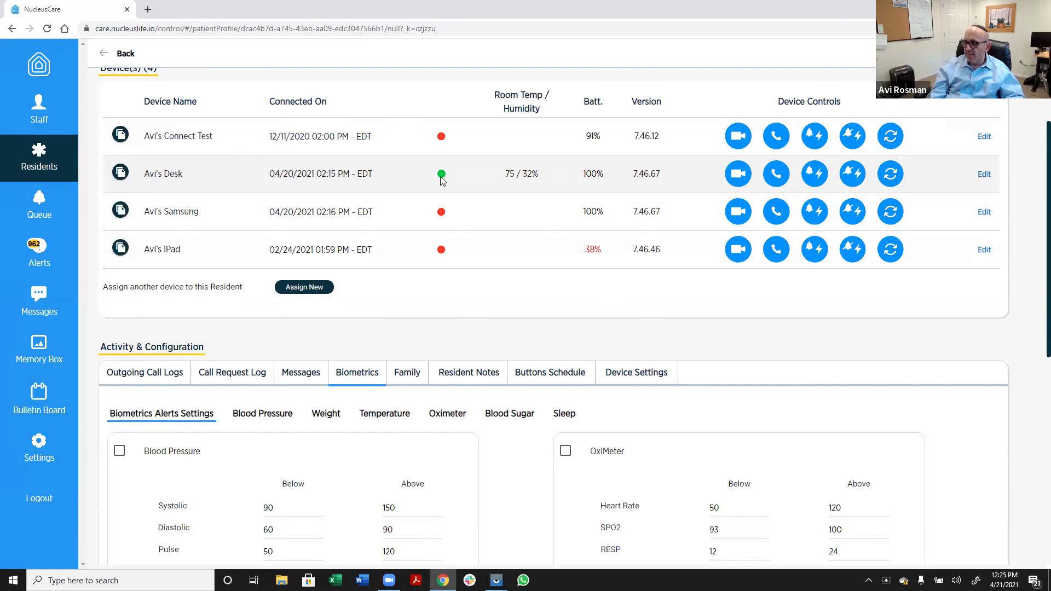
{"action": "mouse_move", "coordinate": [443, 181]}
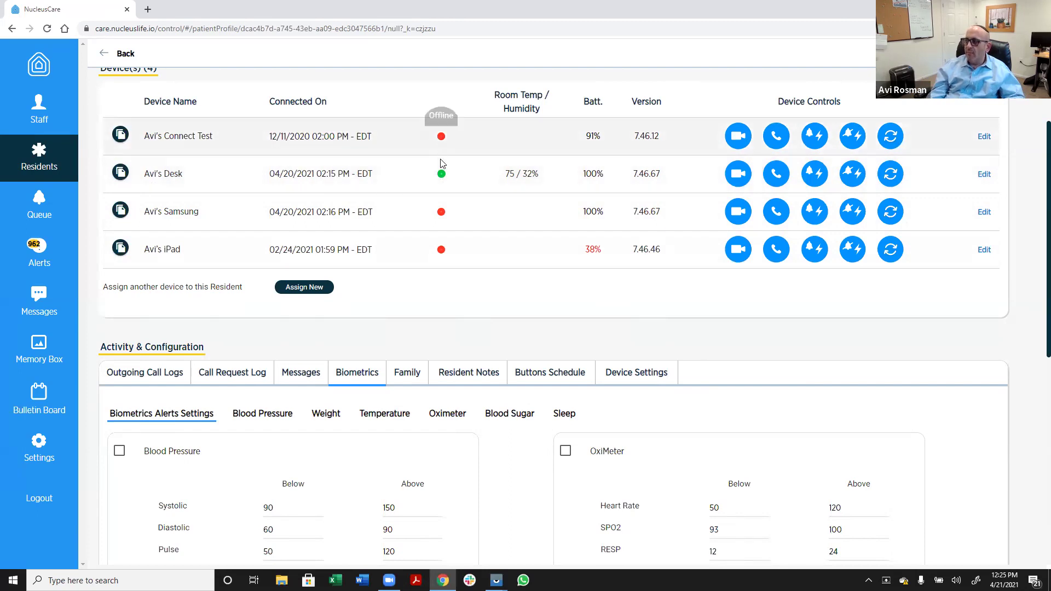
{"action": "mouse_move", "coordinate": [444, 219]}
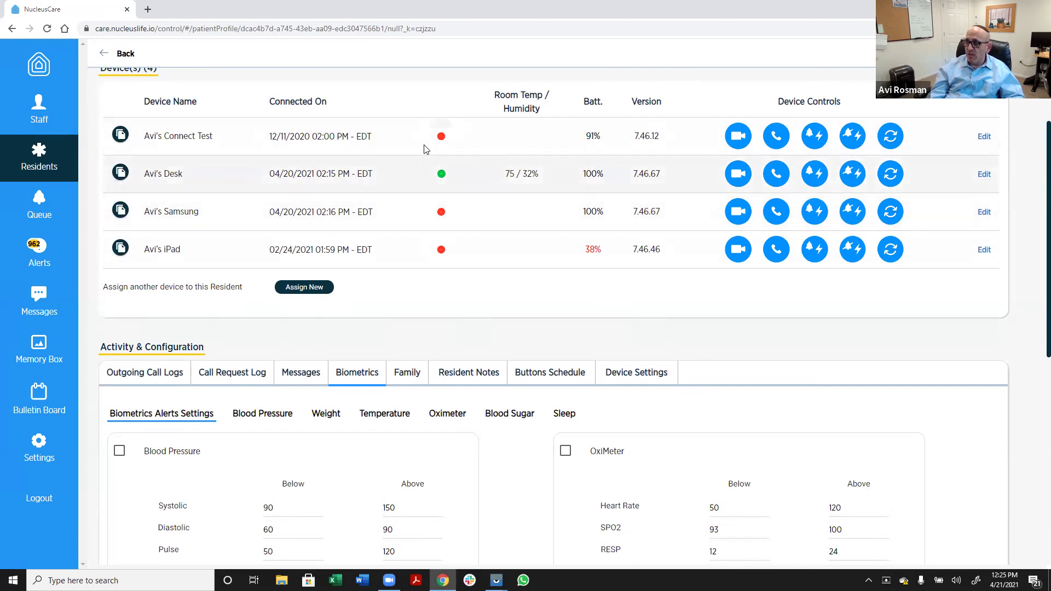
{"action": "mouse_move", "coordinate": [450, 141]}
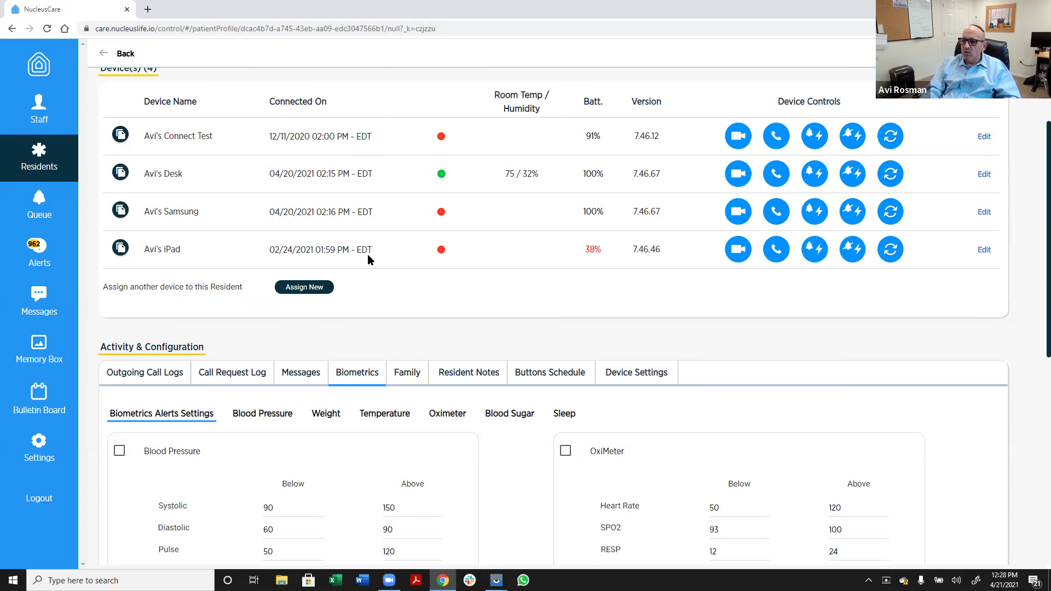
Step: Create a Biometrics message requesting Blood Sugar (mg/dL) from the resident and confirm sending it now
{"action": "scroll", "coordinate": [367, 254], "scroll_direction": "up", "scroll_amount": 3}
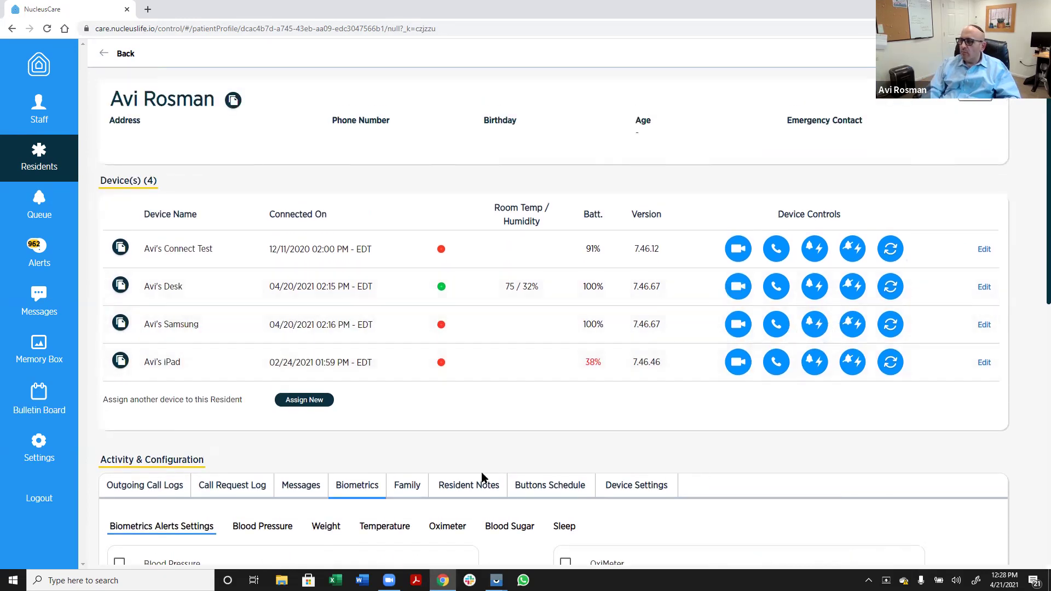
{"action": "scroll", "coordinate": [335, 492], "scroll_direction": "down", "scroll_amount": 3}
{"action": "scroll", "coordinate": [336, 492], "scroll_direction": "up", "scroll_amount": 3}
{"action": "left_click", "coordinate": [301, 489]}
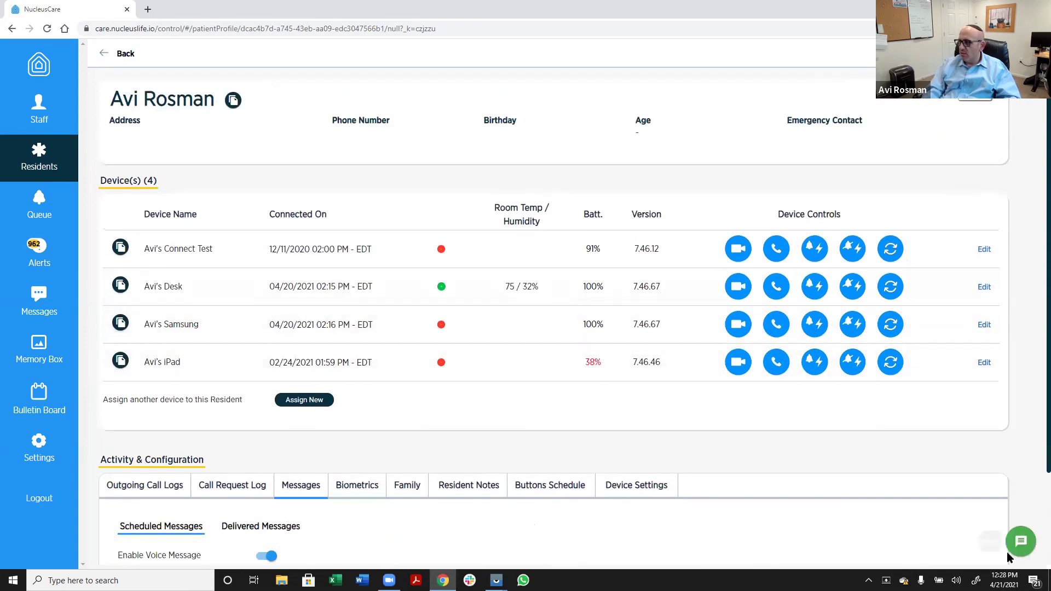
{"action": "left_click", "coordinate": [1021, 542]}
{"action": "left_click", "coordinate": [508, 108]}
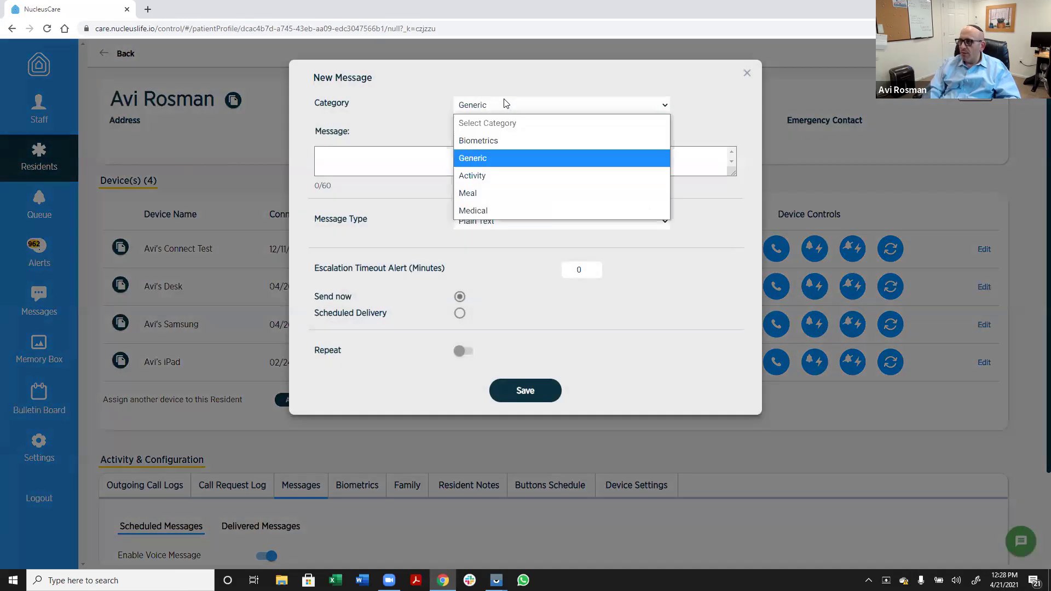
{"action": "left_click", "coordinate": [495, 139]}
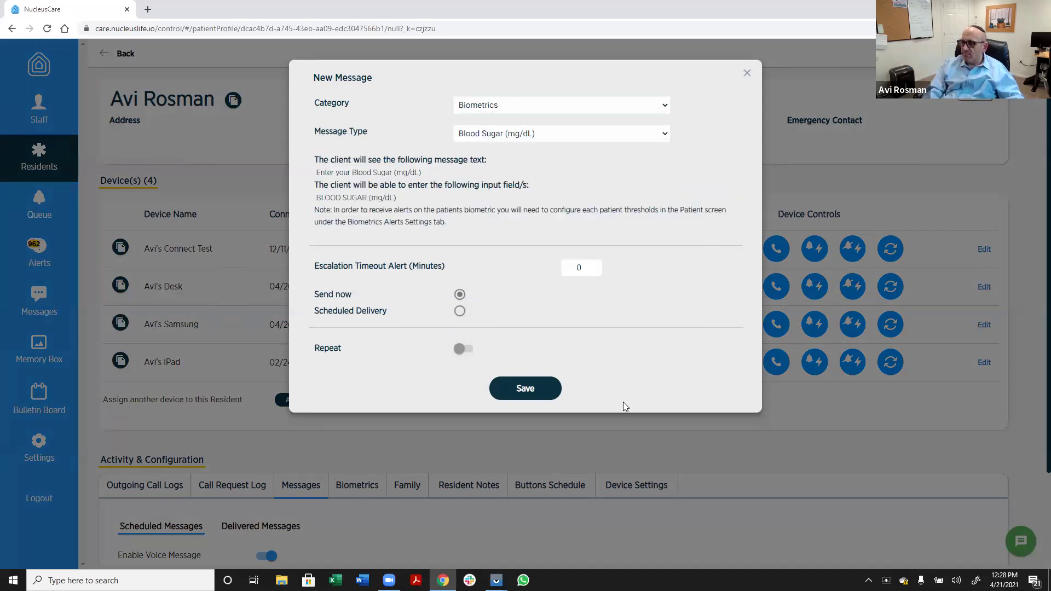
{"action": "left_click", "coordinate": [547, 389]}
{"action": "left_click", "coordinate": [688, 150]}
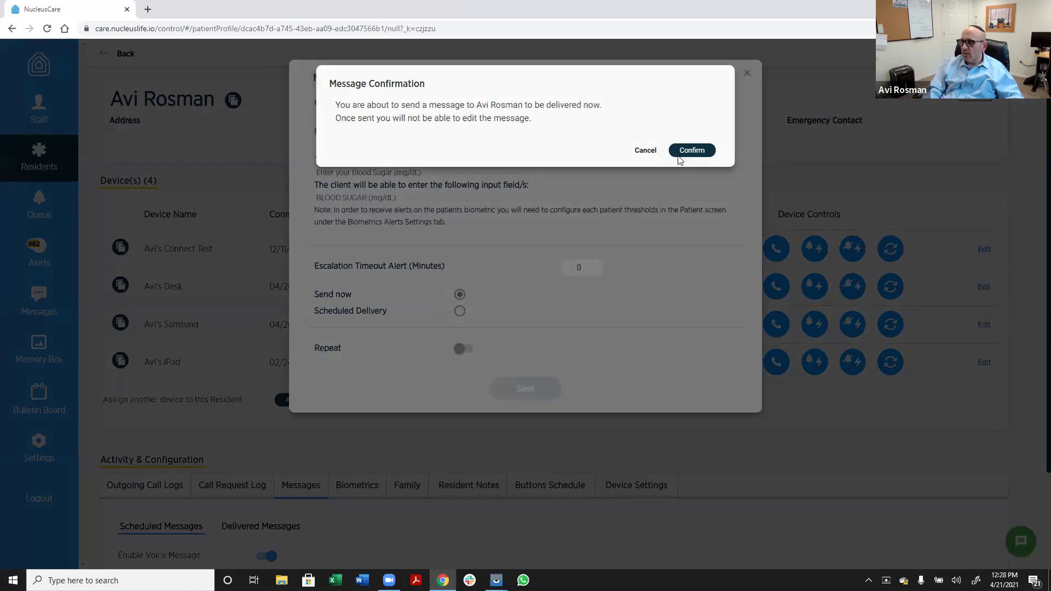
{"action": "left_click", "coordinate": [745, 75]}
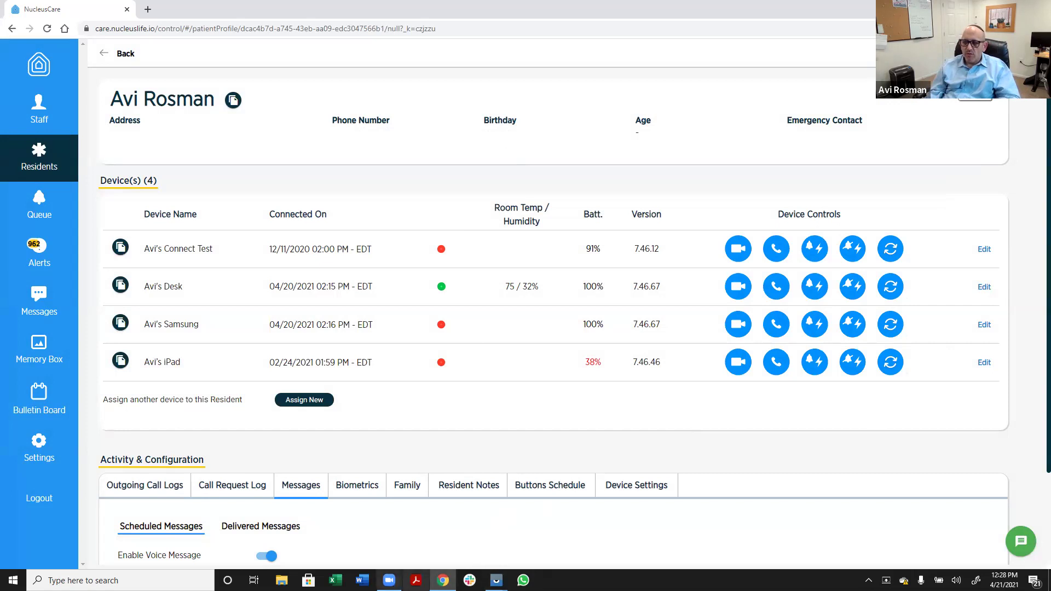
Step: Switch to the cu11501 device screen in Vysor, submit 120 as the blood sugar reading, and return to NucleusCare in Chrome
{"action": "mouse_move", "coordinate": [496, 581]}
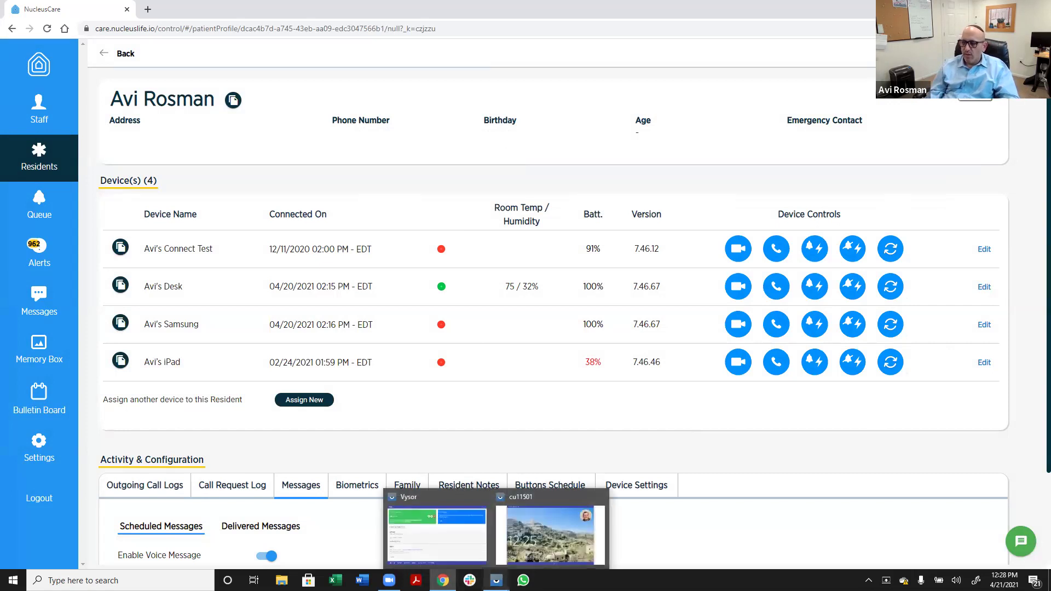
{"action": "left_click", "coordinate": [561, 534]}
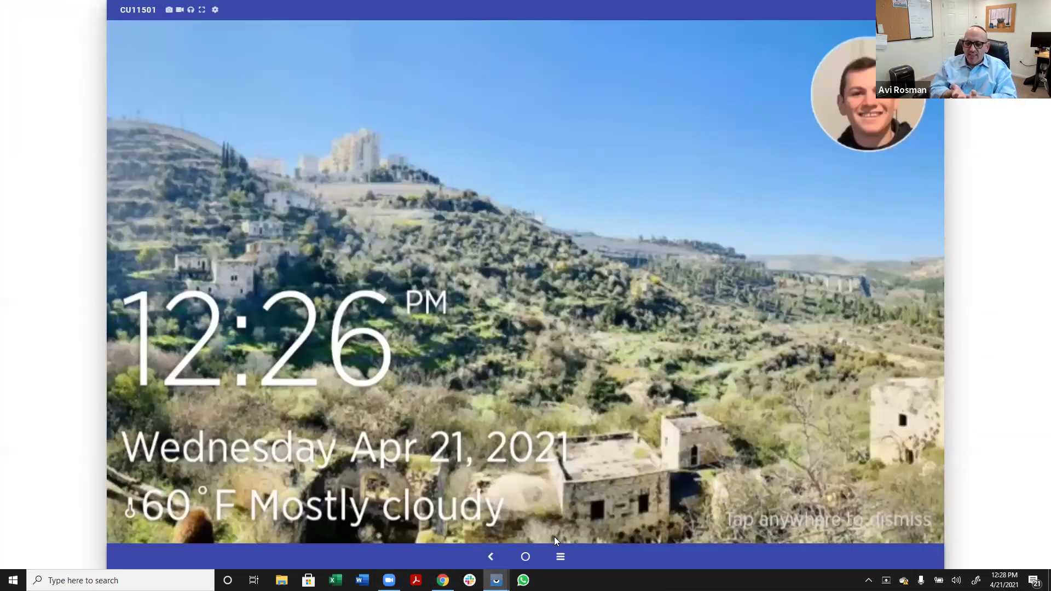
{"action": "left_click", "coordinate": [555, 537]}
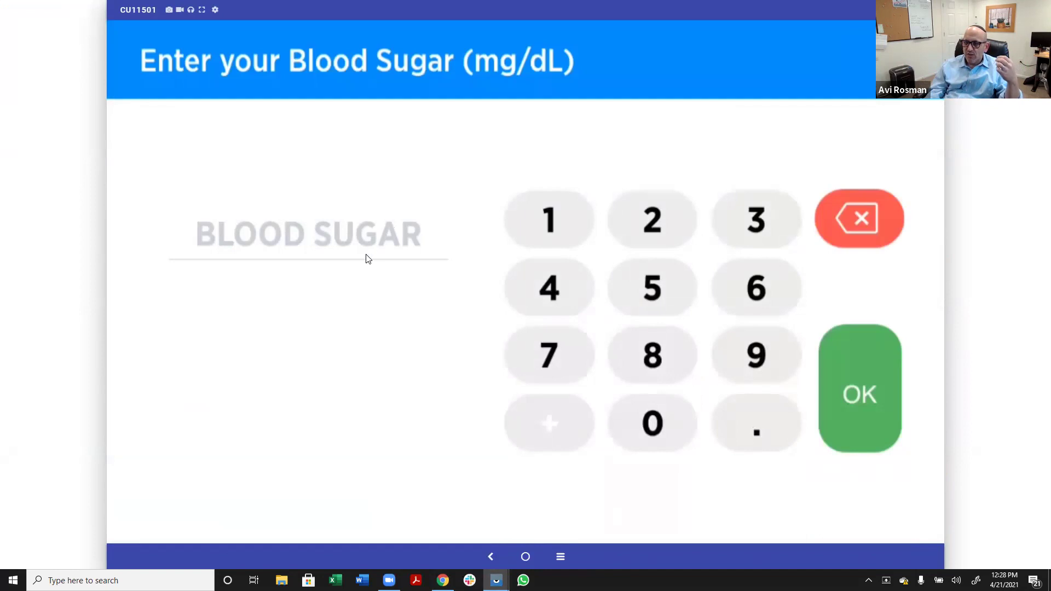
{"action": "left_click", "coordinate": [547, 233]}
{"action": "left_click", "coordinate": [650, 225]}
{"action": "left_click", "coordinate": [654, 427]}
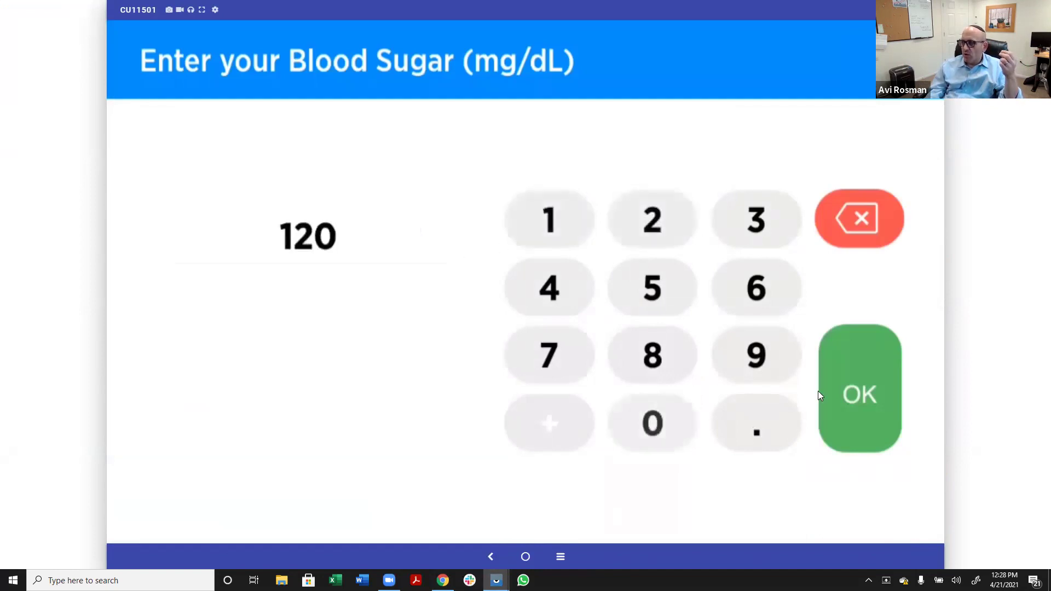
{"action": "left_click", "coordinate": [859, 382]}
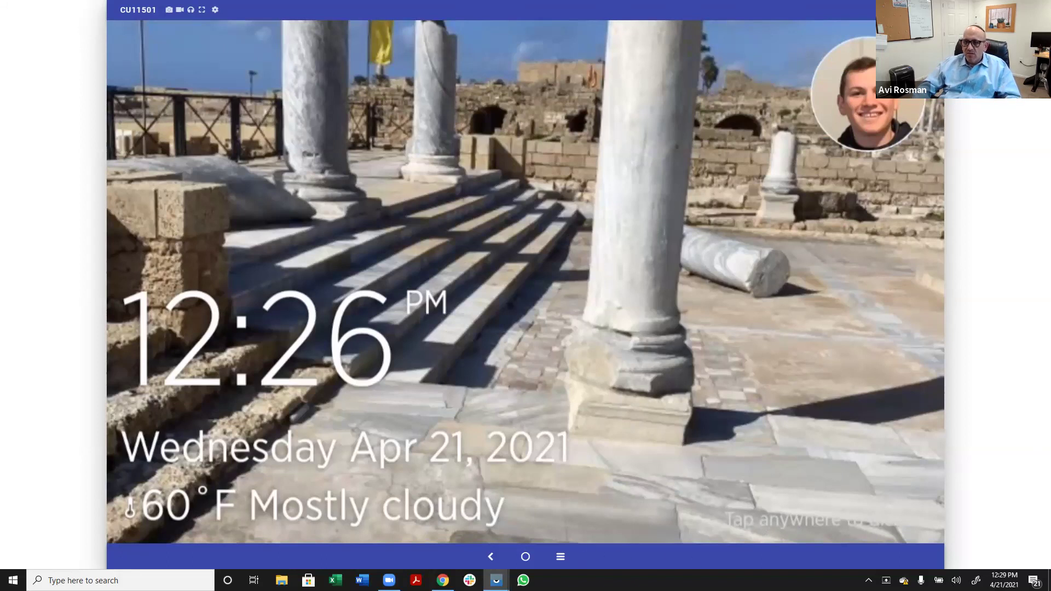
{"action": "mouse_move", "coordinate": [443, 580]}
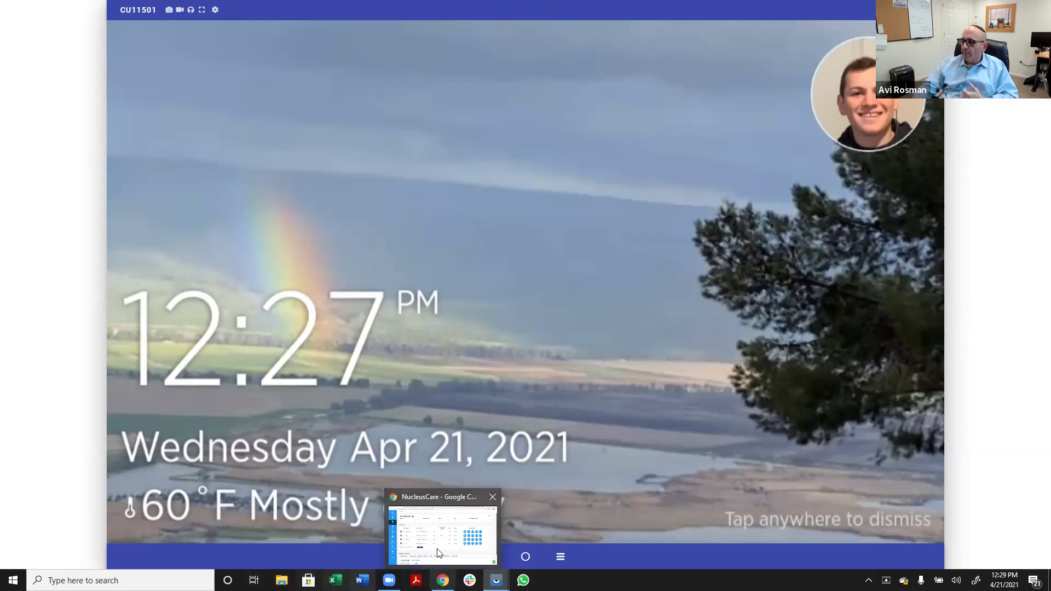
{"action": "left_click", "coordinate": [465, 536]}
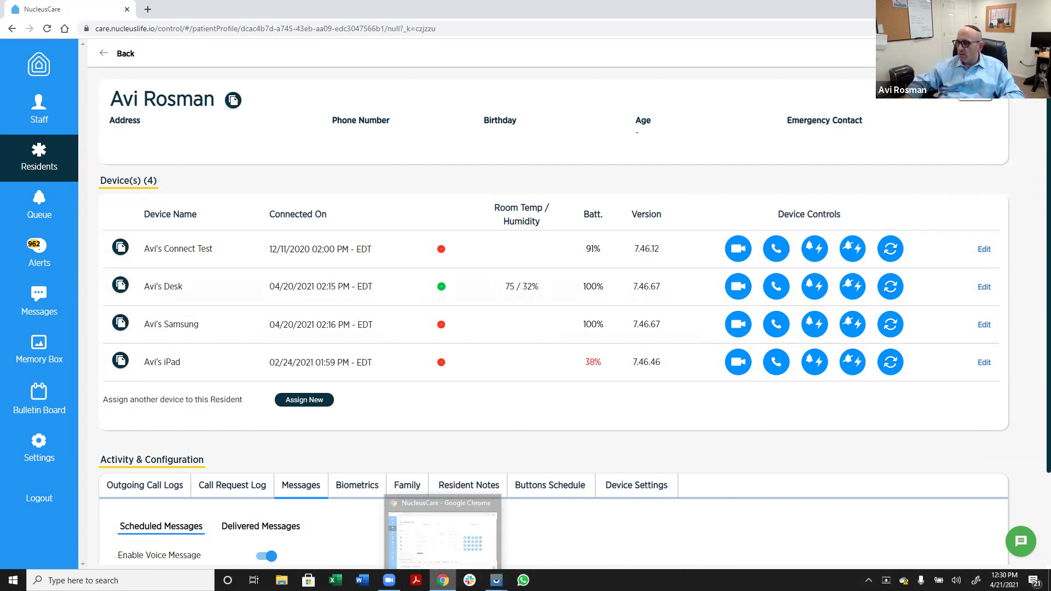
Step: Switch to the cu11501 device screen, end the incoming video call, and return to NucleusCare in Chrome
{"action": "mouse_move", "coordinate": [389, 580]}
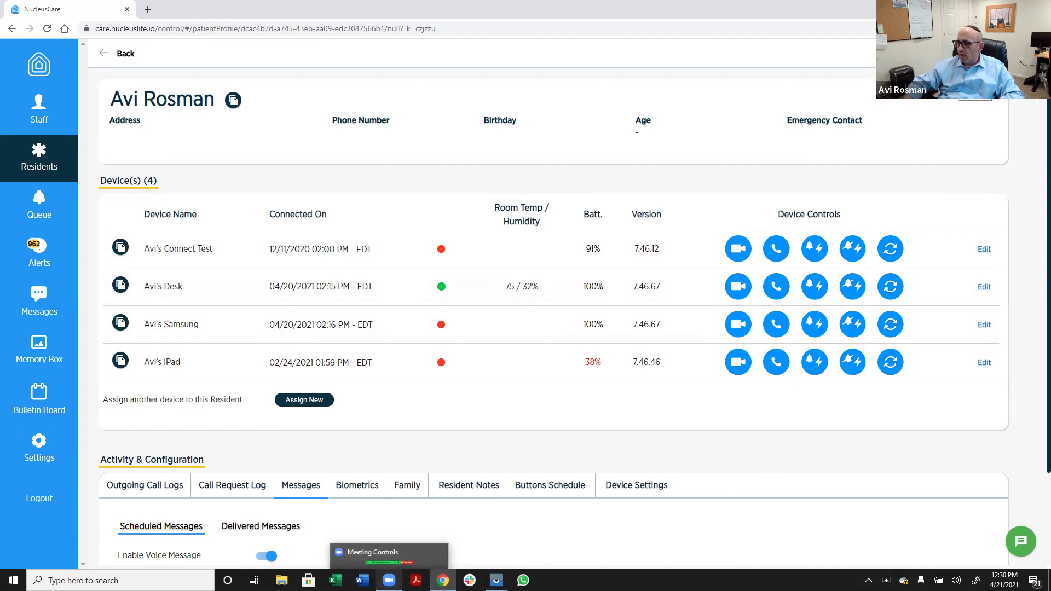
{"action": "mouse_move", "coordinate": [496, 580]}
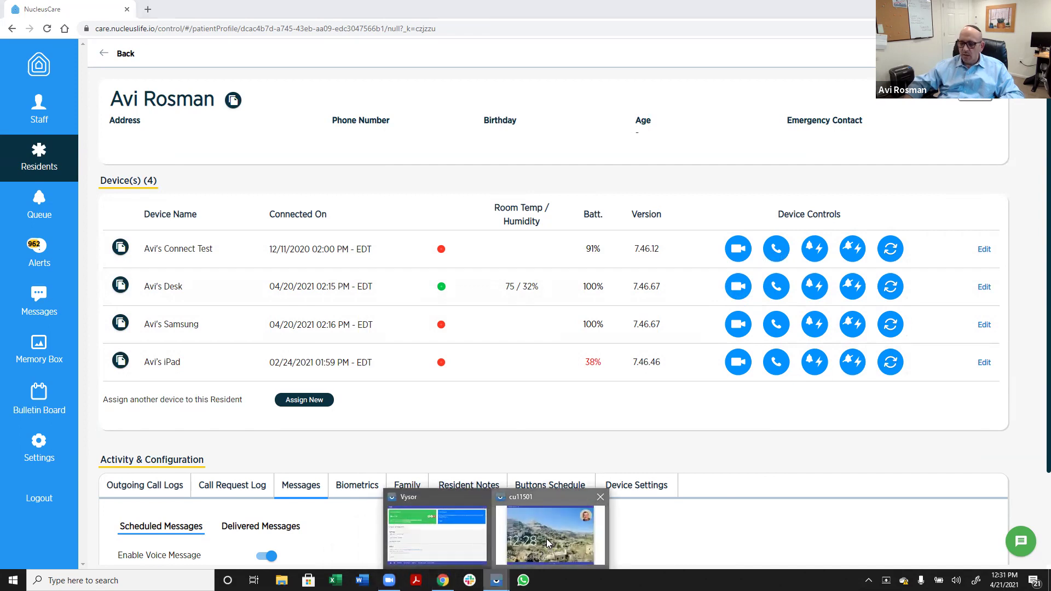
{"action": "left_click", "coordinate": [547, 540]}
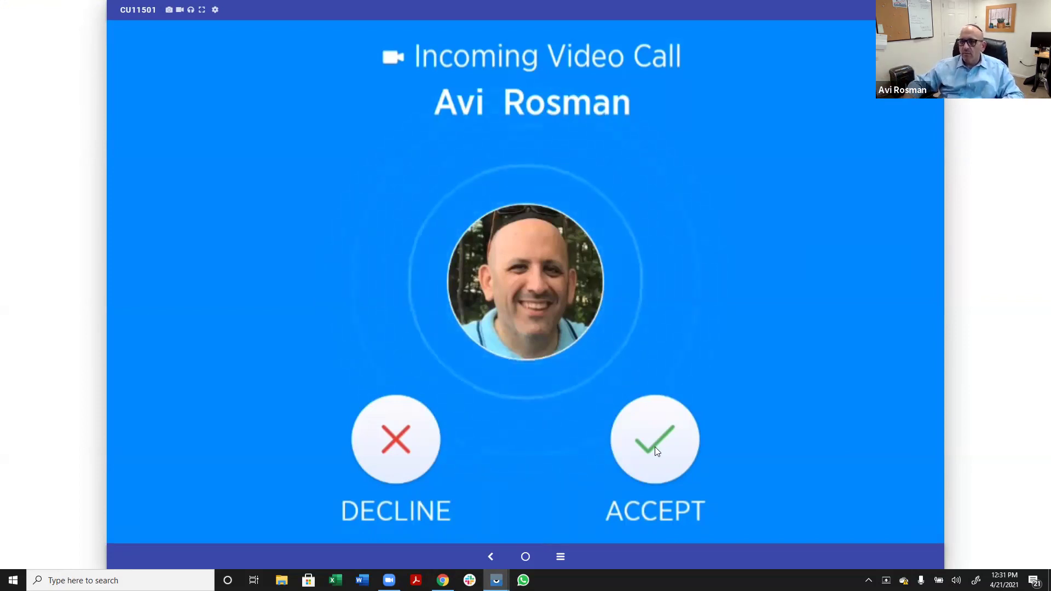
{"action": "left_click", "coordinate": [419, 443]}
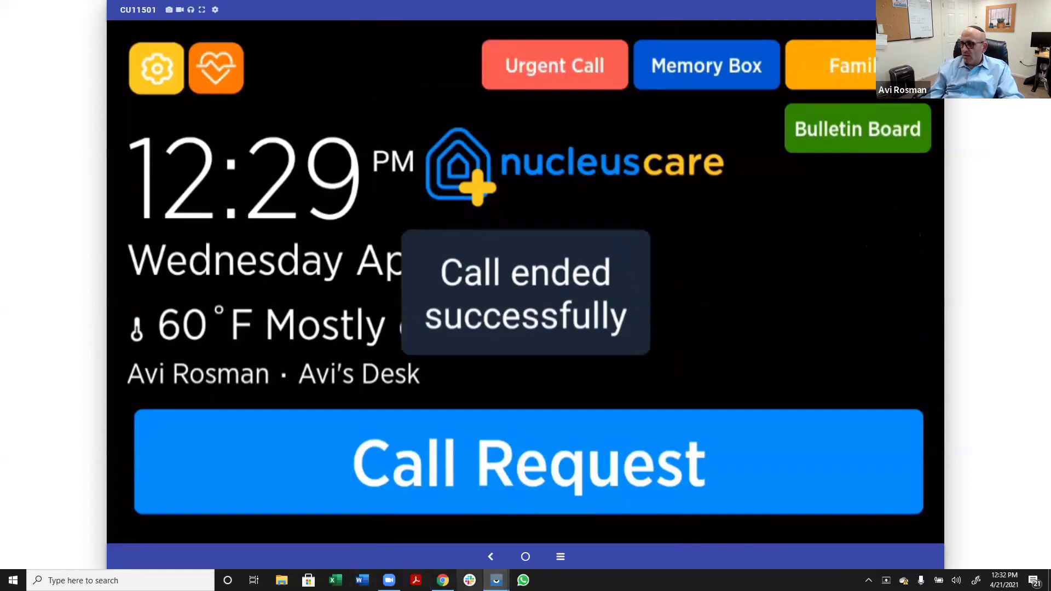
{"action": "mouse_move", "coordinate": [442, 580]}
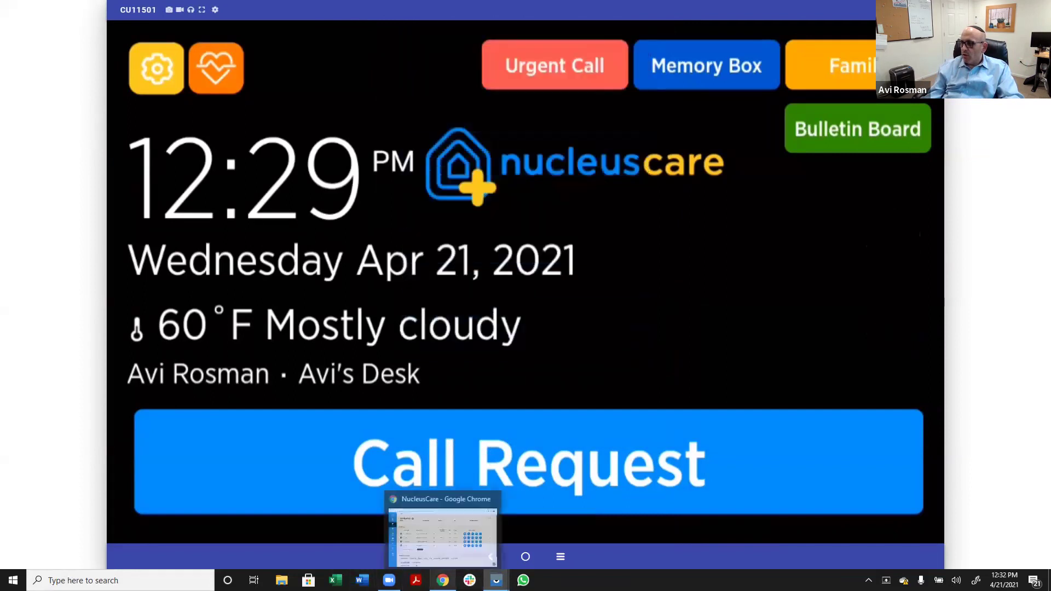
{"action": "left_click", "coordinate": [438, 539]}
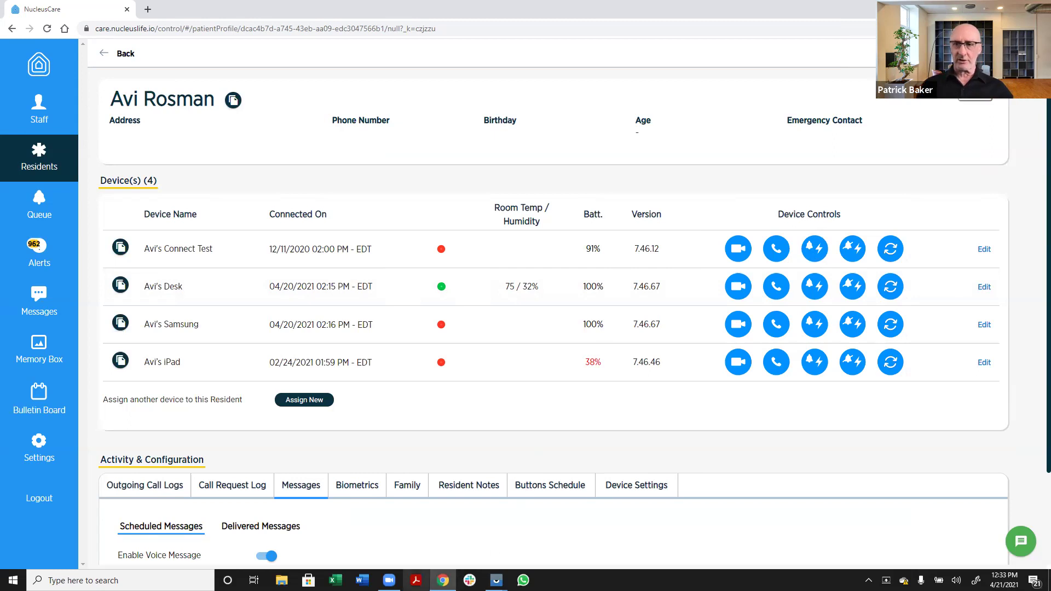
Step: Switch to the cu11501 device screen in Vysor to view the resident's home display
{"action": "mouse_move", "coordinate": [389, 580]}
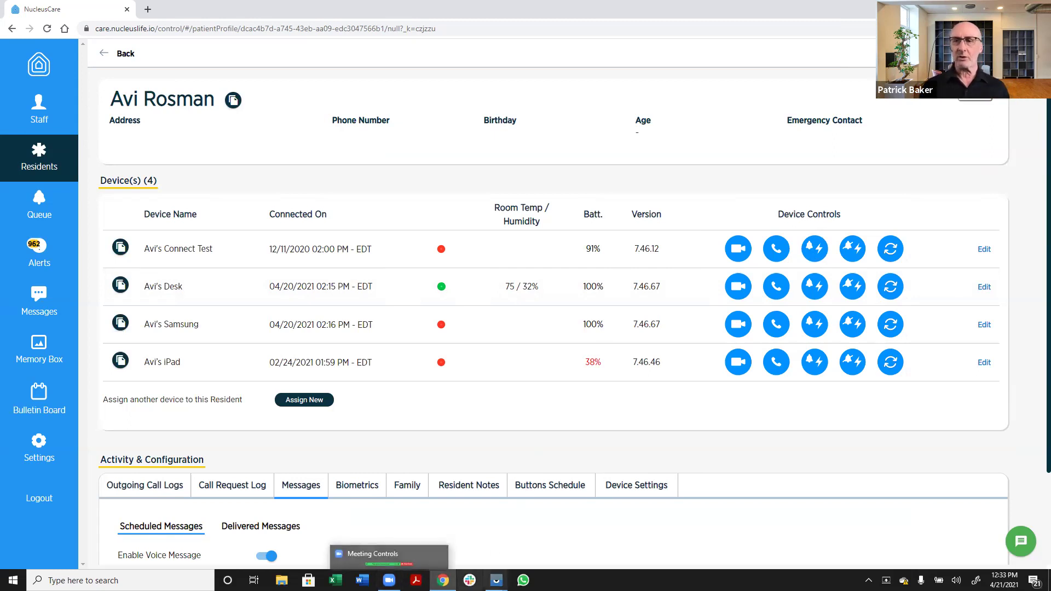
{"action": "mouse_move", "coordinate": [496, 581]}
{"action": "left_click", "coordinate": [557, 537]}
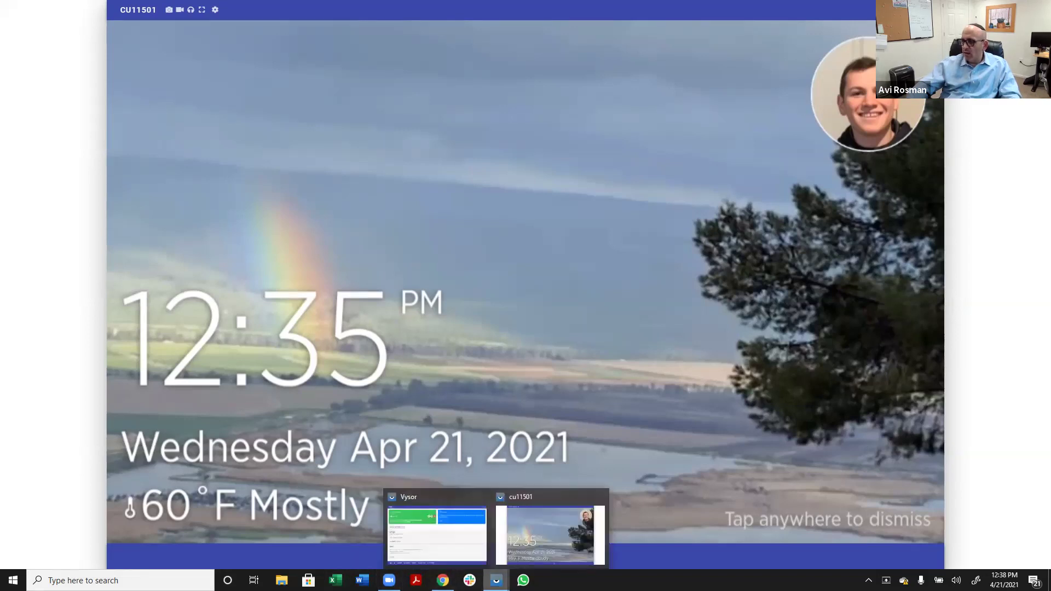
Step: Return to NucleusCare in Chrome and view the Resident Notes in the resident's Activity & Configuration section
{"action": "mouse_move", "coordinate": [443, 582]}
{"action": "left_click", "coordinate": [444, 534]}
{"action": "scroll", "coordinate": [450, 448], "scroll_direction": "down", "scroll_amount": 2}
{"action": "scroll", "coordinate": [451, 447], "scroll_direction": "down", "scroll_amount": 1}
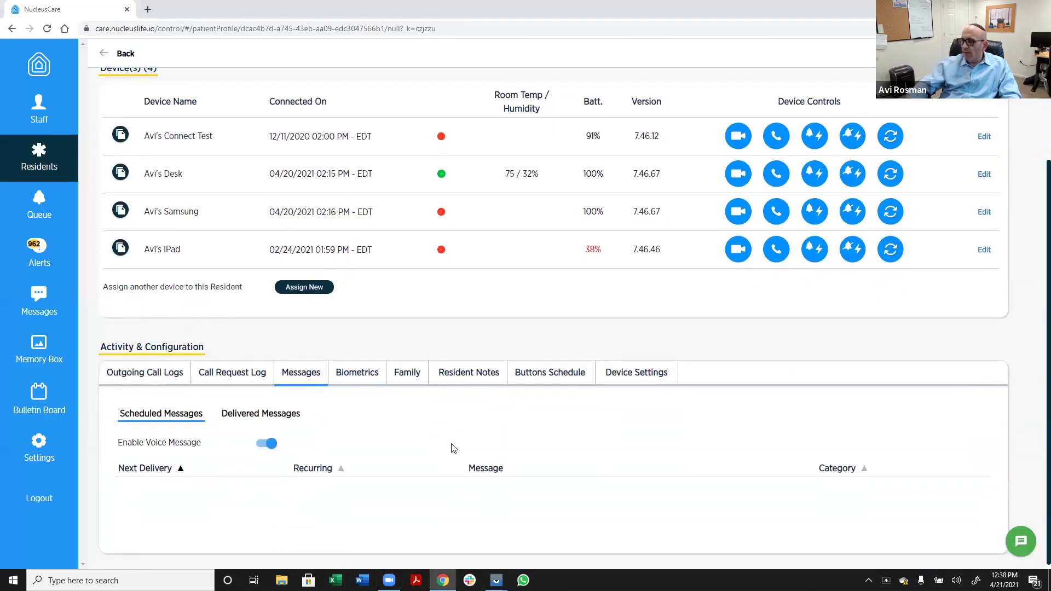
{"action": "left_click", "coordinate": [457, 384]}
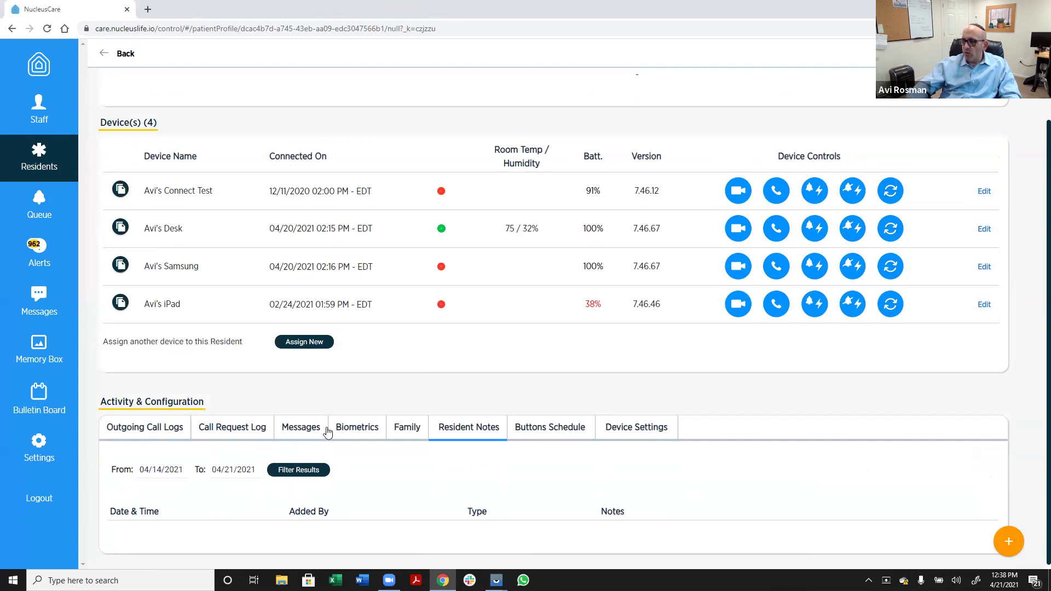
{"action": "scroll", "coordinate": [326, 430], "scroll_direction": "up", "scroll_amount": 1}
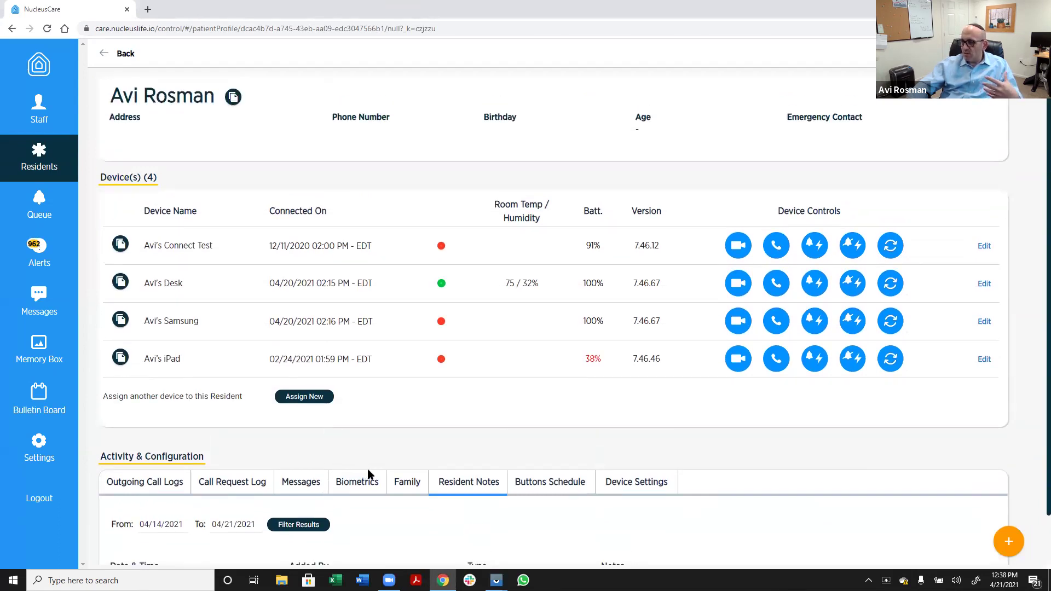
{"action": "scroll", "coordinate": [370, 474], "scroll_direction": "down", "scroll_amount": 1}
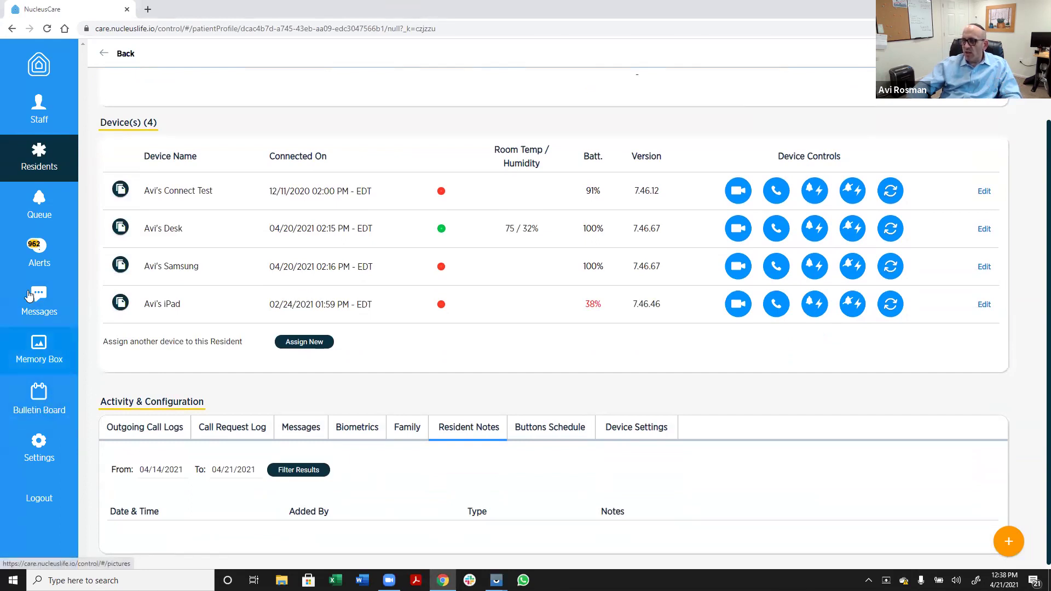
Step: View the emergency and non-emergency Call Queue, followed by the Staff users list with on-duty indicators
{"action": "left_click", "coordinate": [34, 206]}
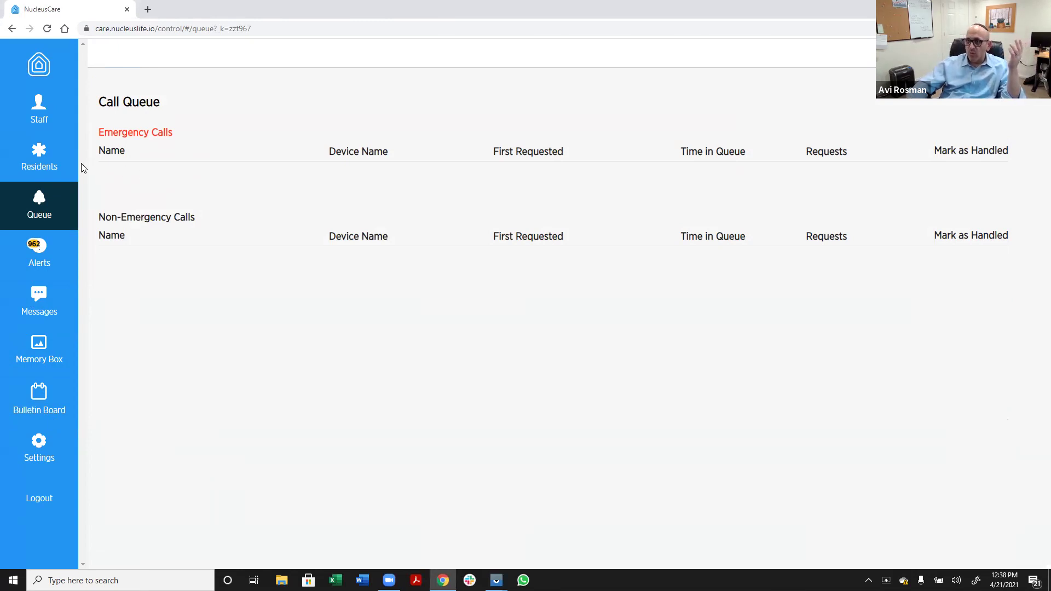
{"action": "left_click", "coordinate": [48, 116]}
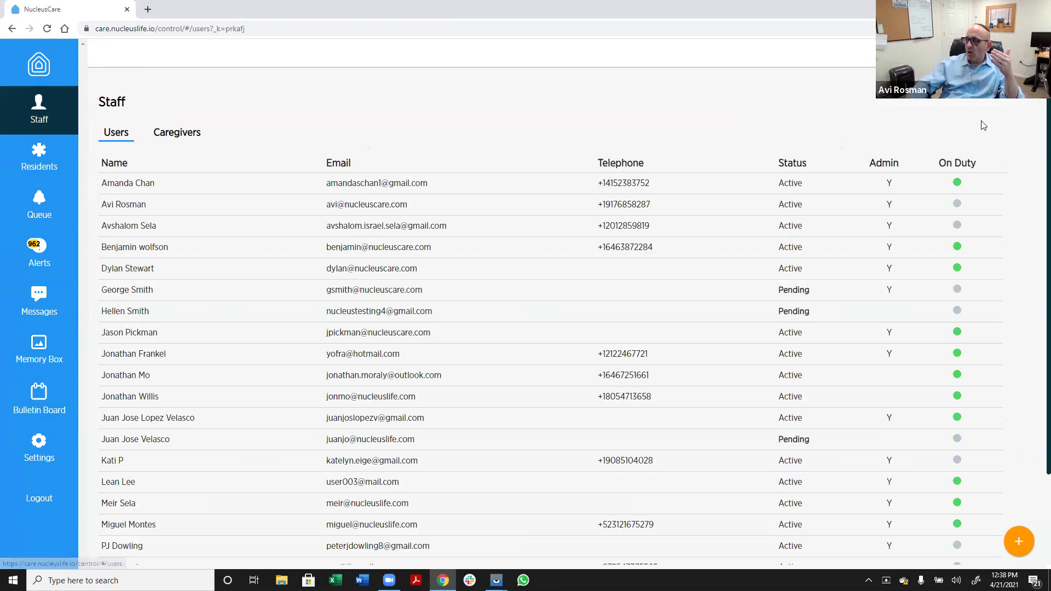
Step: Open the Residents list and examine the device counts and online or offline status indicators for all residents
{"action": "left_click", "coordinate": [62, 165]}
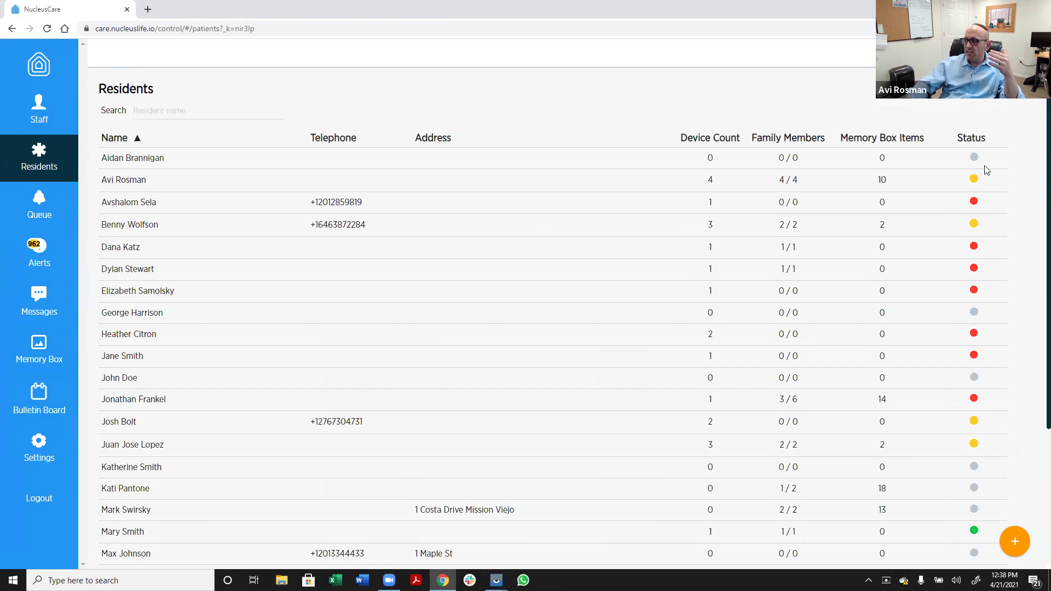
{"action": "mouse_move", "coordinate": [977, 189]}
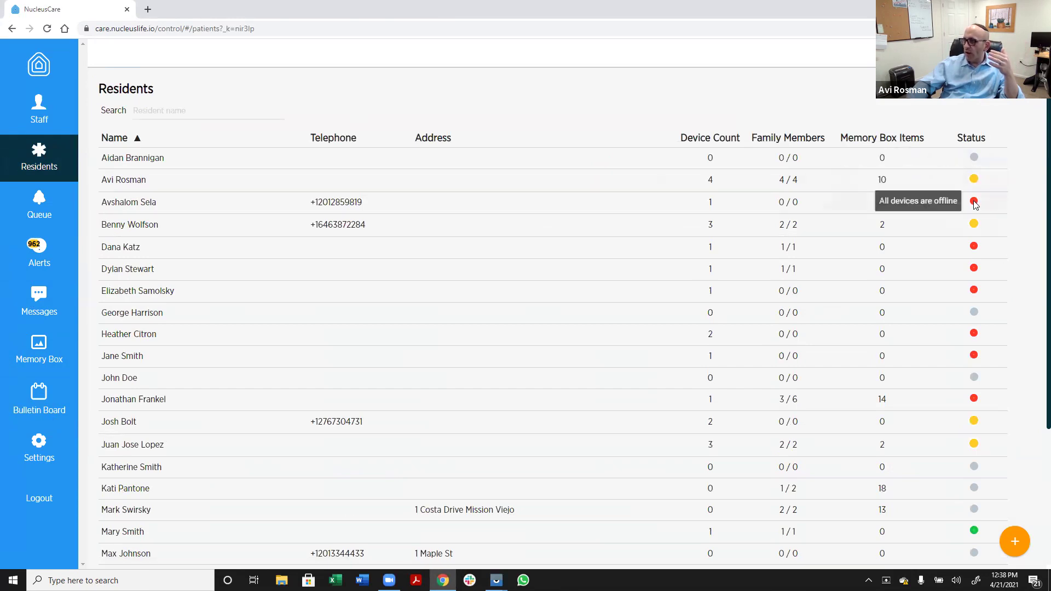
{"action": "mouse_move", "coordinate": [974, 222]}
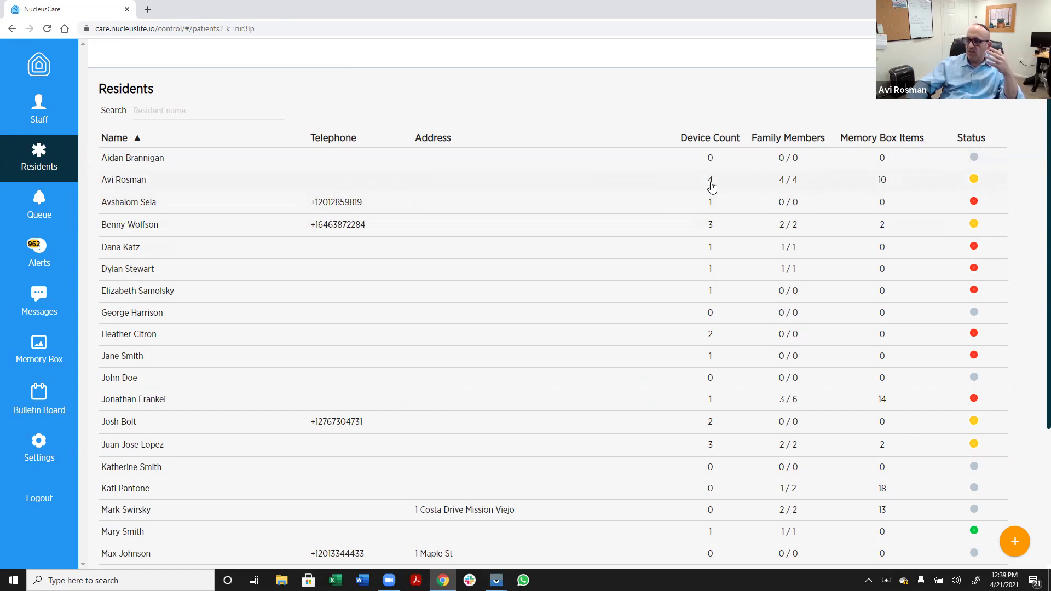
{"action": "scroll", "coordinate": [723, 208], "scroll_direction": "down", "scroll_amount": 1}
{"action": "scroll", "coordinate": [726, 214], "scroll_direction": "down", "scroll_amount": 2}
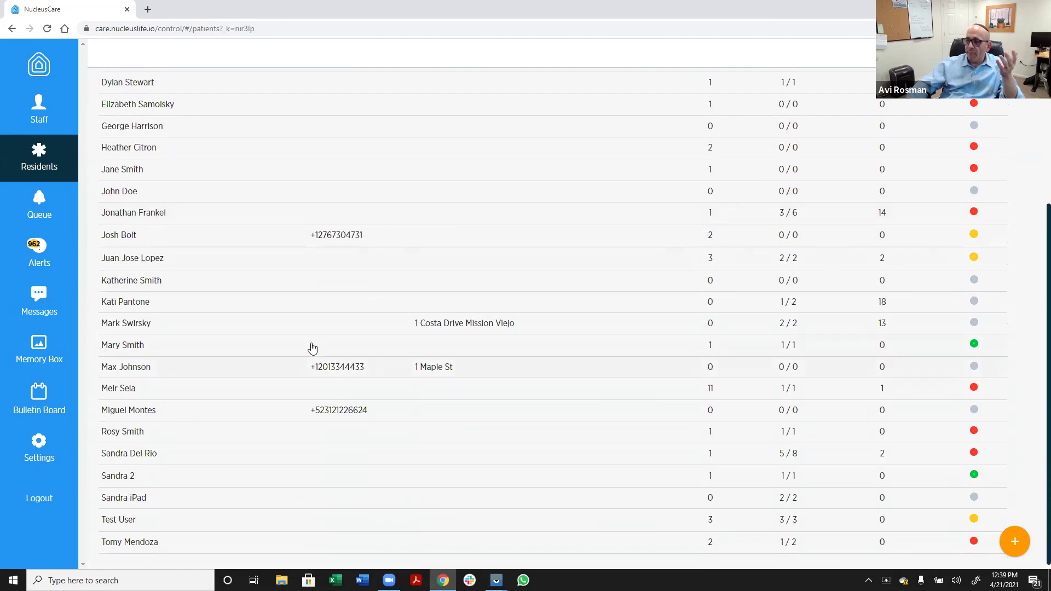
{"action": "scroll", "coordinate": [215, 334], "scroll_direction": "up", "scroll_amount": 3}
{"action": "scroll", "coordinate": [215, 334], "scroll_direction": "up", "scroll_amount": 1}
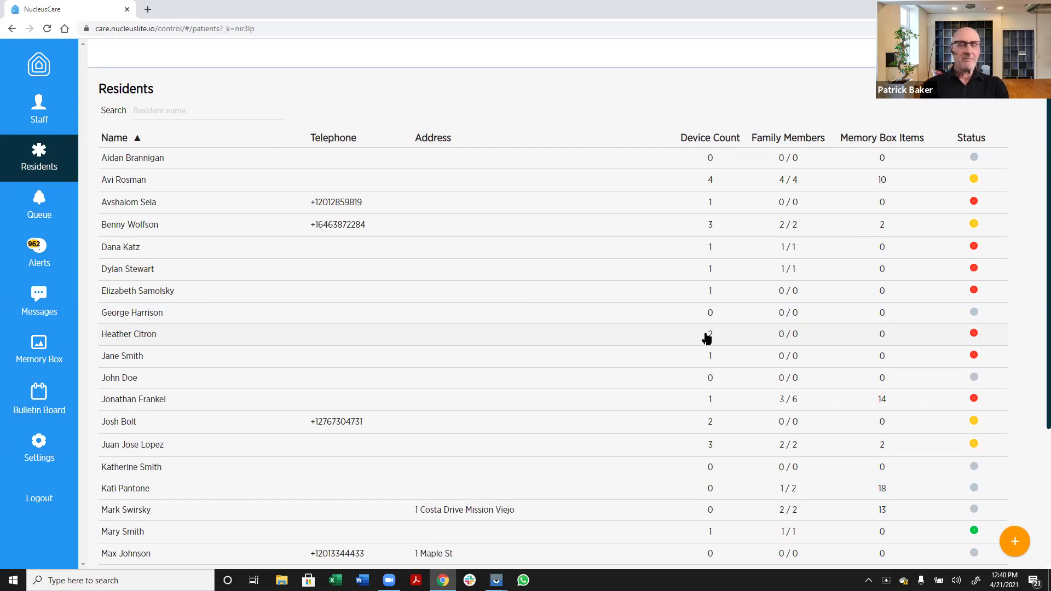
Step: Switch from the Residents list to the cu11501 device screen in Vysor
{"action": "mouse_move", "coordinate": [496, 580]}
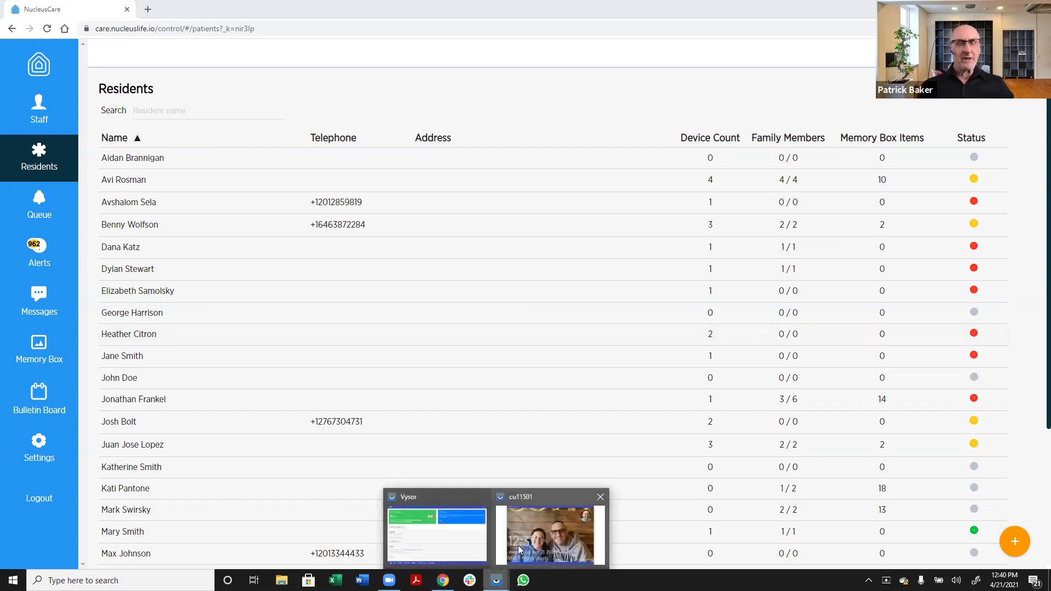
{"action": "left_click", "coordinate": [532, 535]}
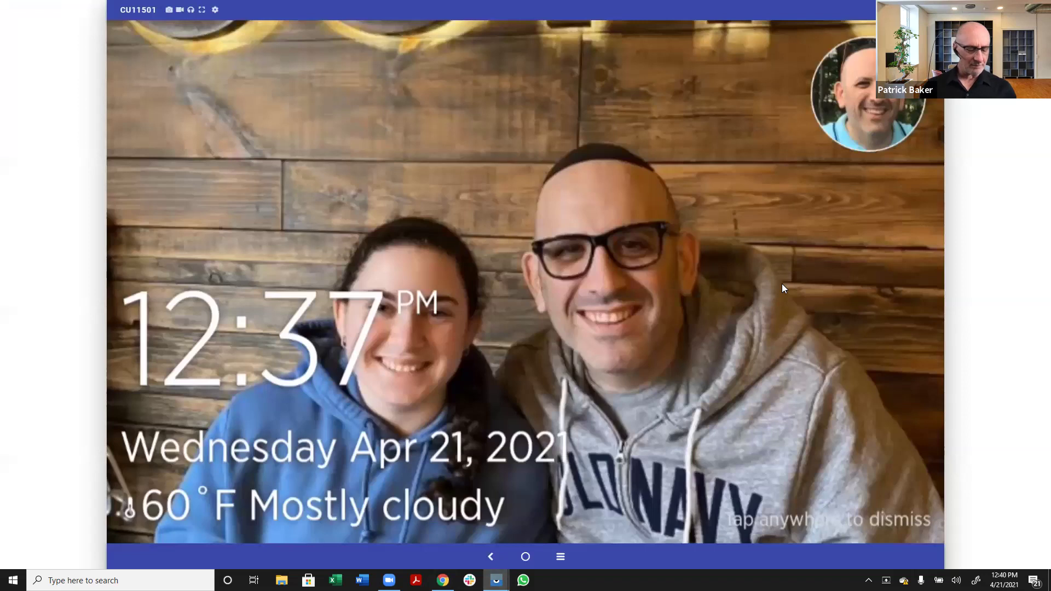